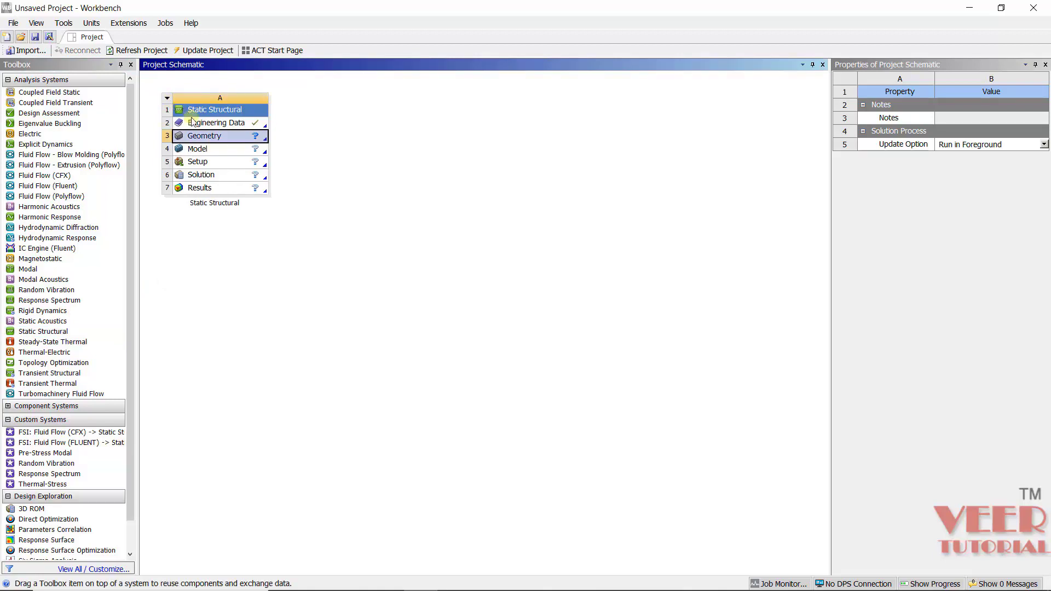
- Rename the Static Structural system as 2d_plate
click(166, 100)
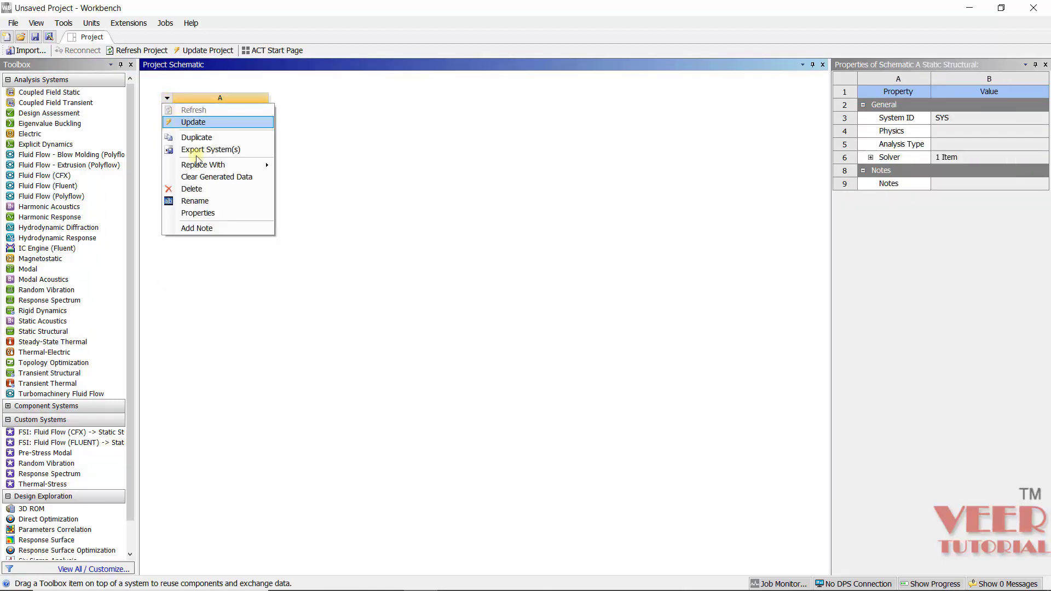
click(206, 201)
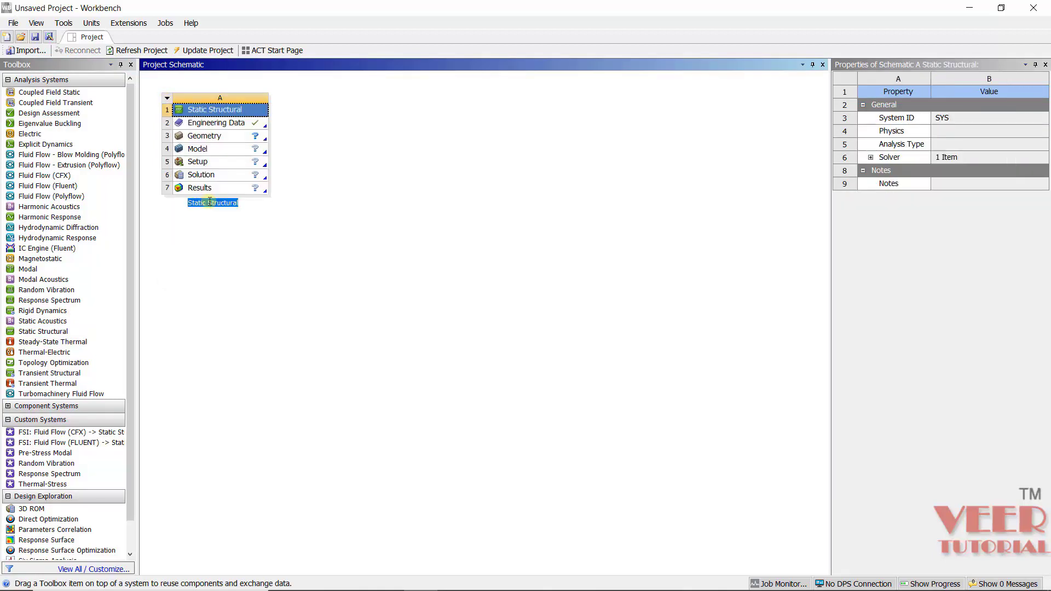
text(2d_plate)
key(Return)
click(203, 136)
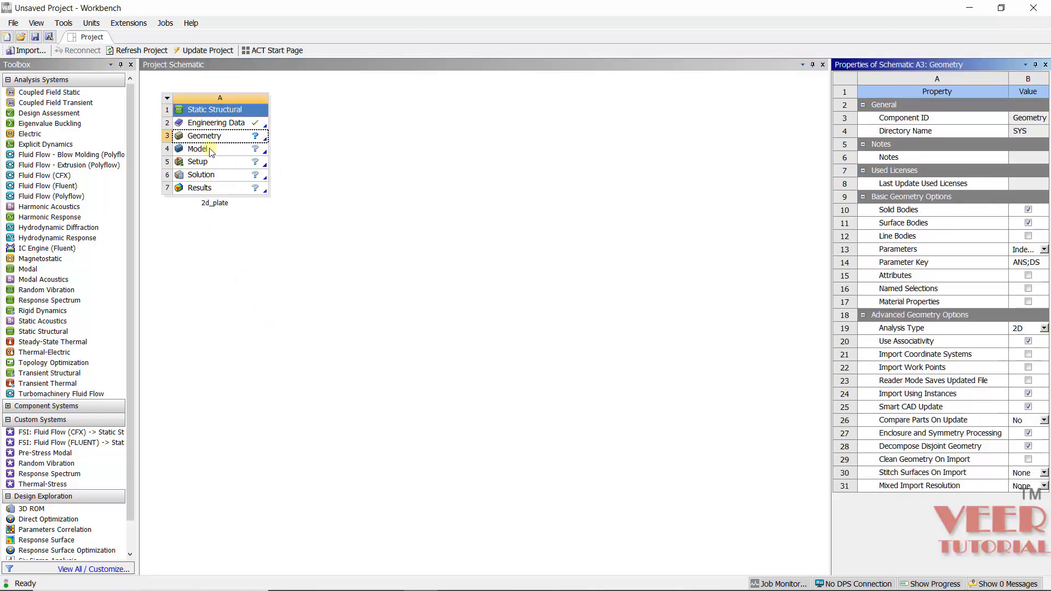
- Open the Engineering Data of the 2d_plate system for editing and add a new material named steel
click(218, 124)
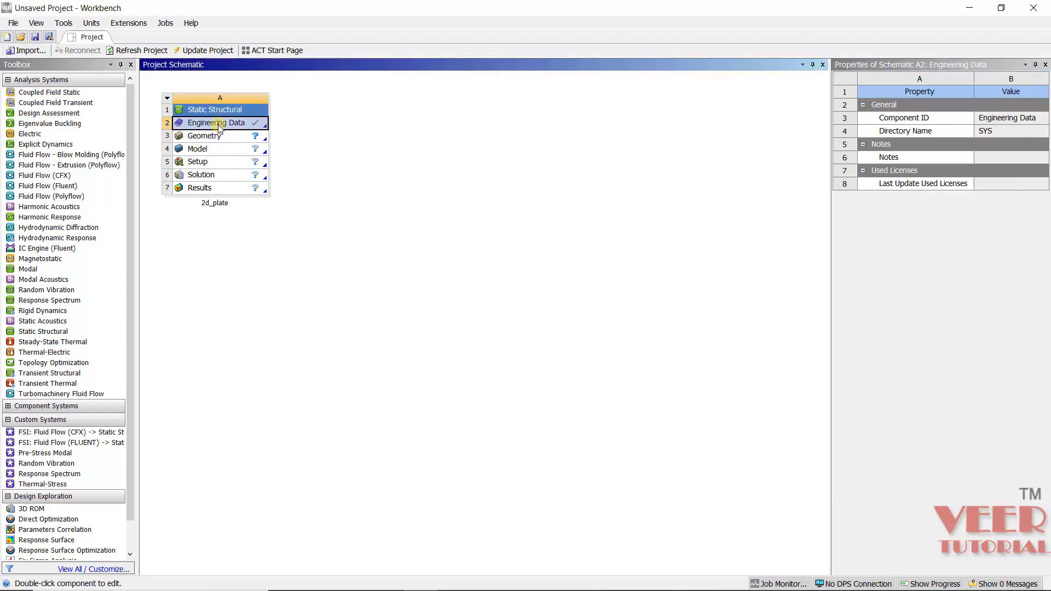
right_click(218, 125)
click(250, 128)
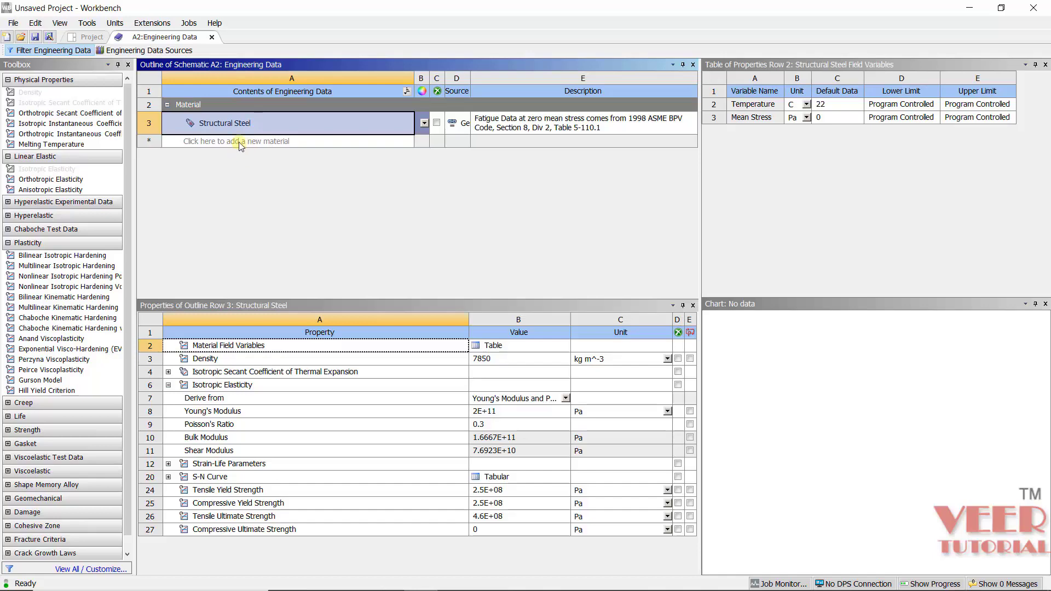
click(248, 144)
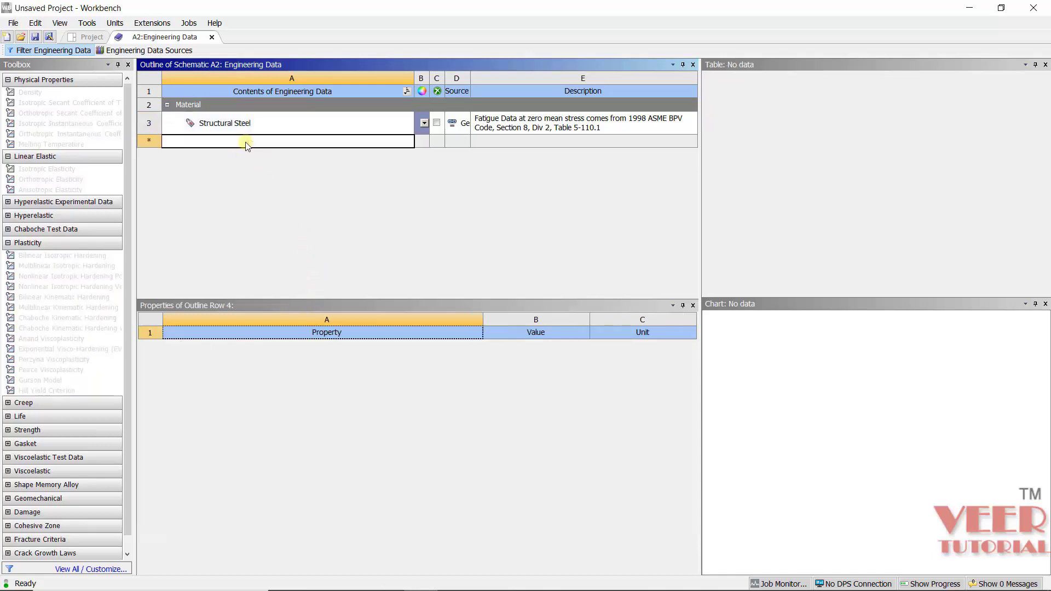
text(st)
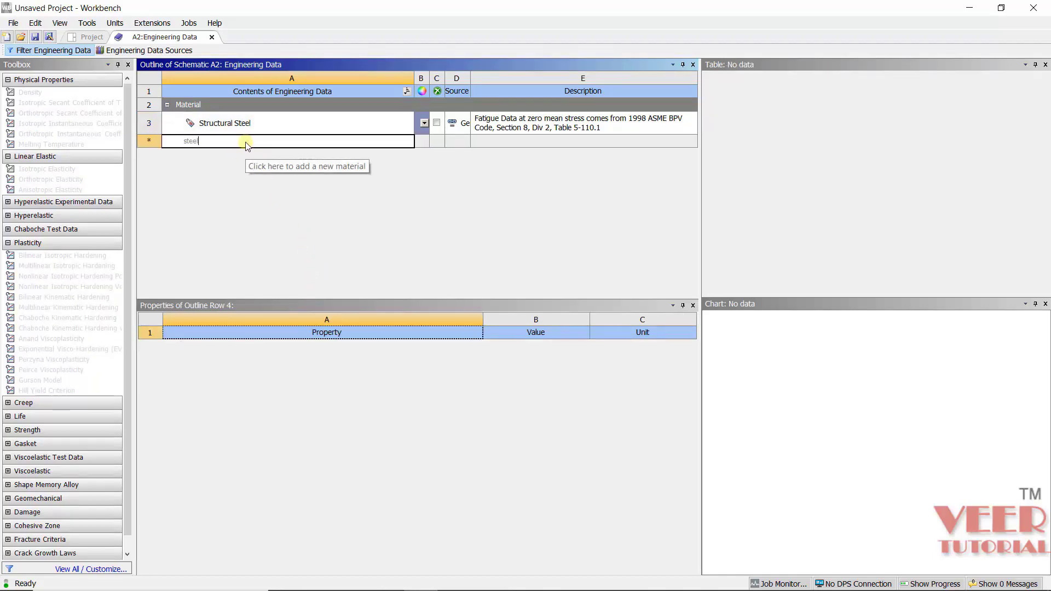
text(eel)
key(Return)
- Add Isotropic Elasticity to the steel material and set its Young's Modulus to 210000 MPa
click(40, 169)
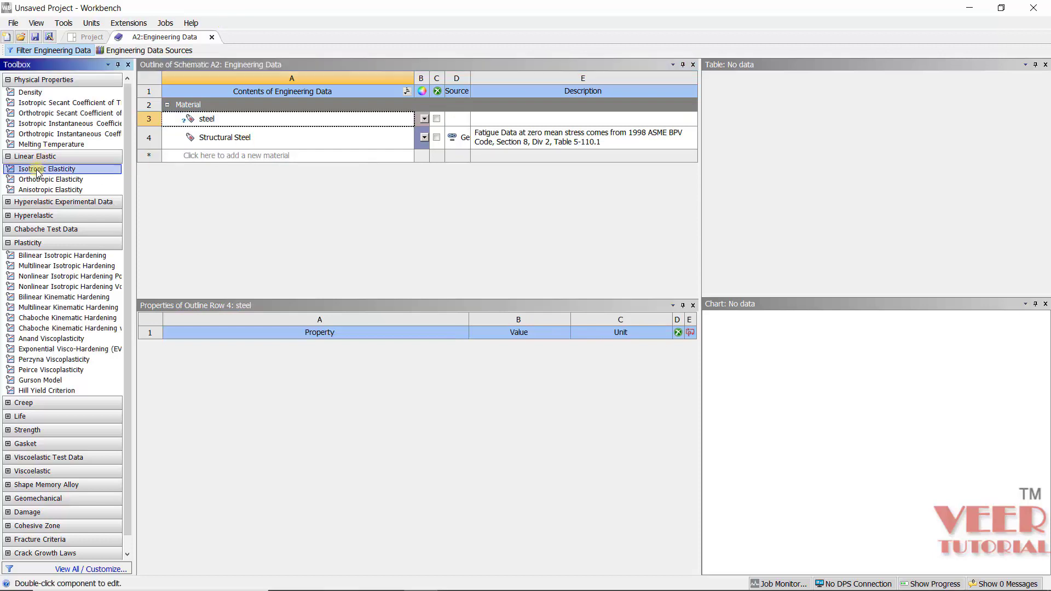
drag(40, 168, 211, 118)
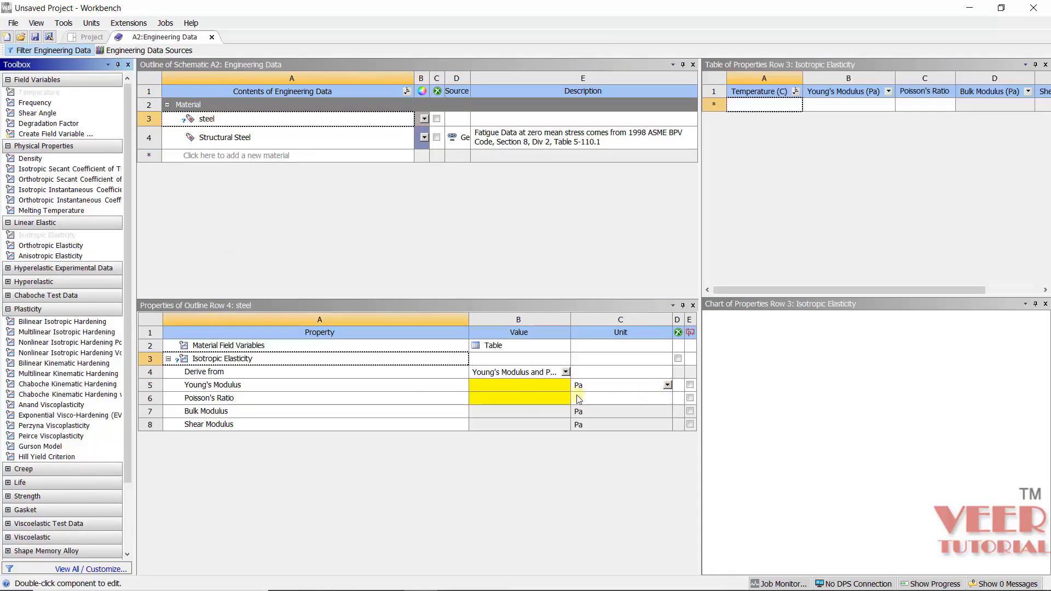
click(622, 384)
click(590, 445)
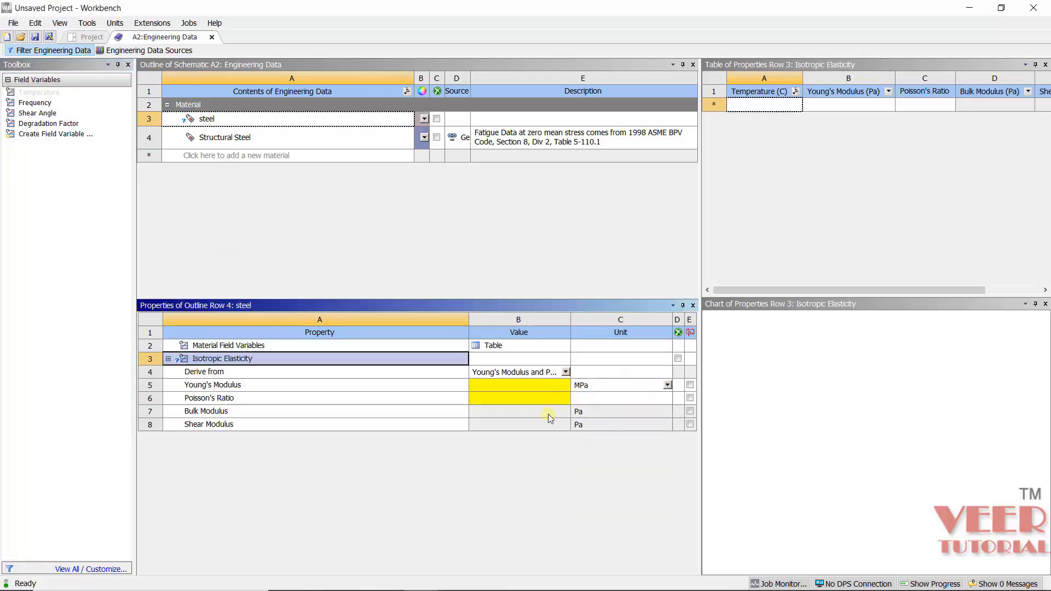
click(517, 383)
text(21)
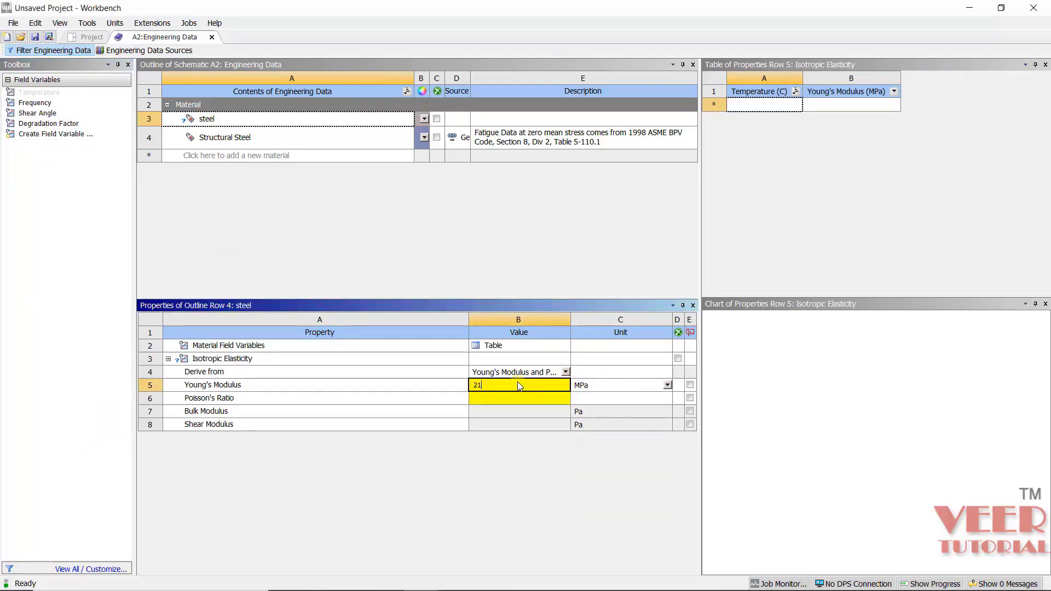
text(0000)
- Set the steel material's Poisson's Ratio to 0.3 and close Engineering Data
click(515, 399)
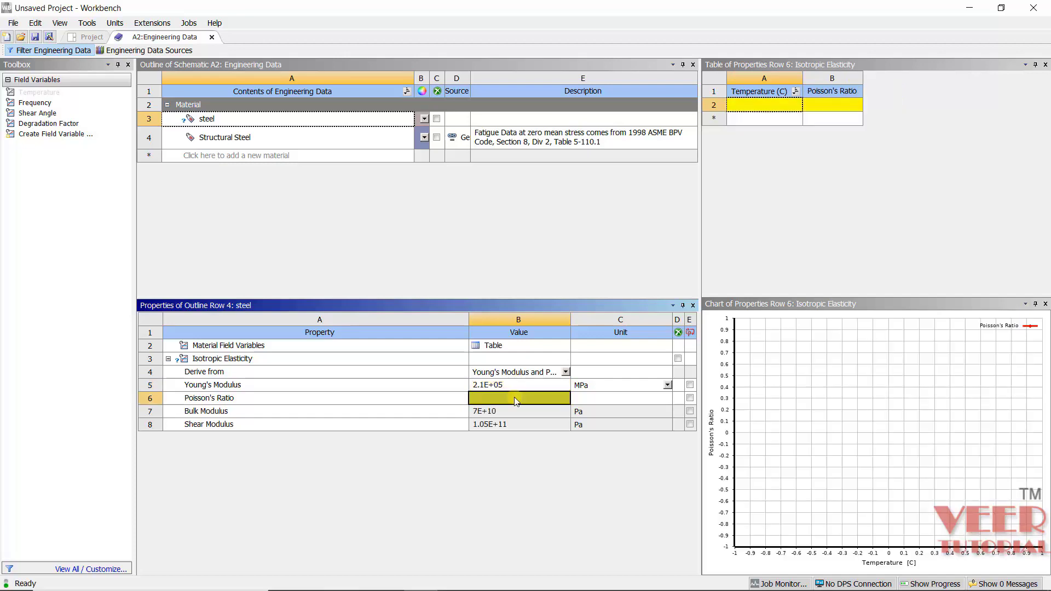
text(.3)
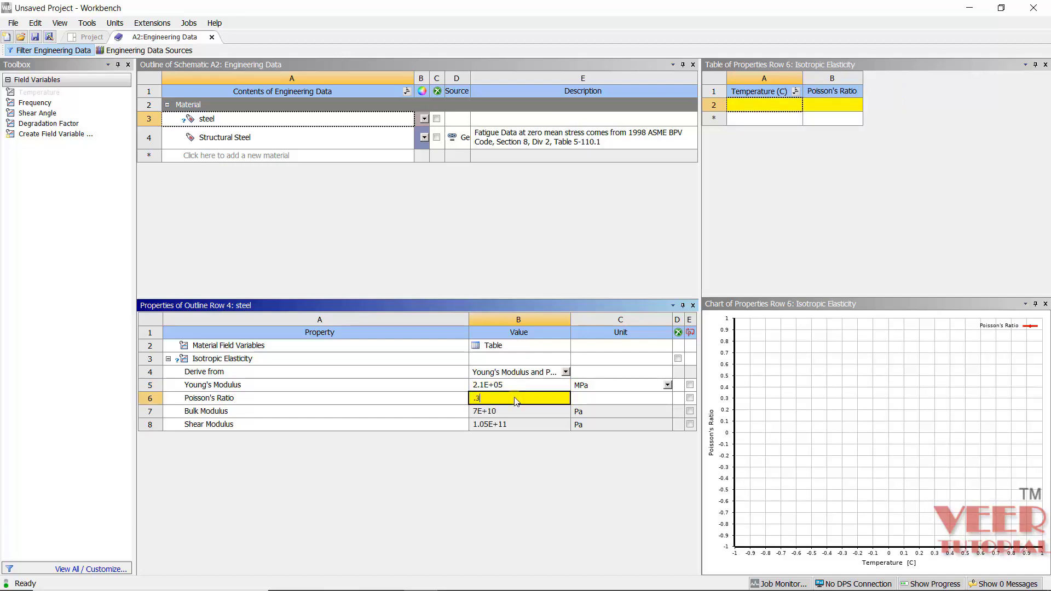
key(Return)
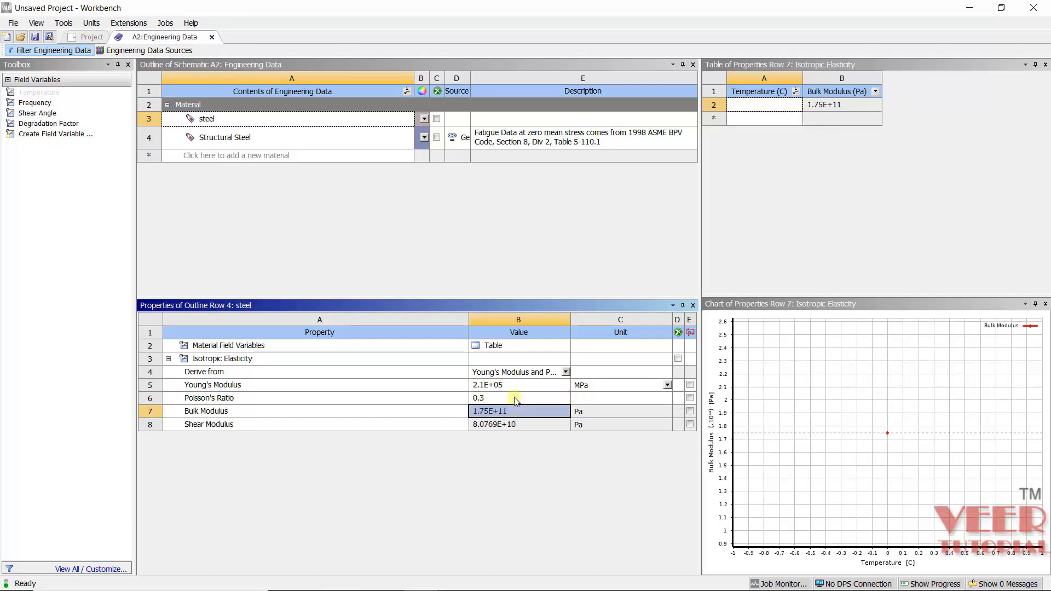
click(211, 37)
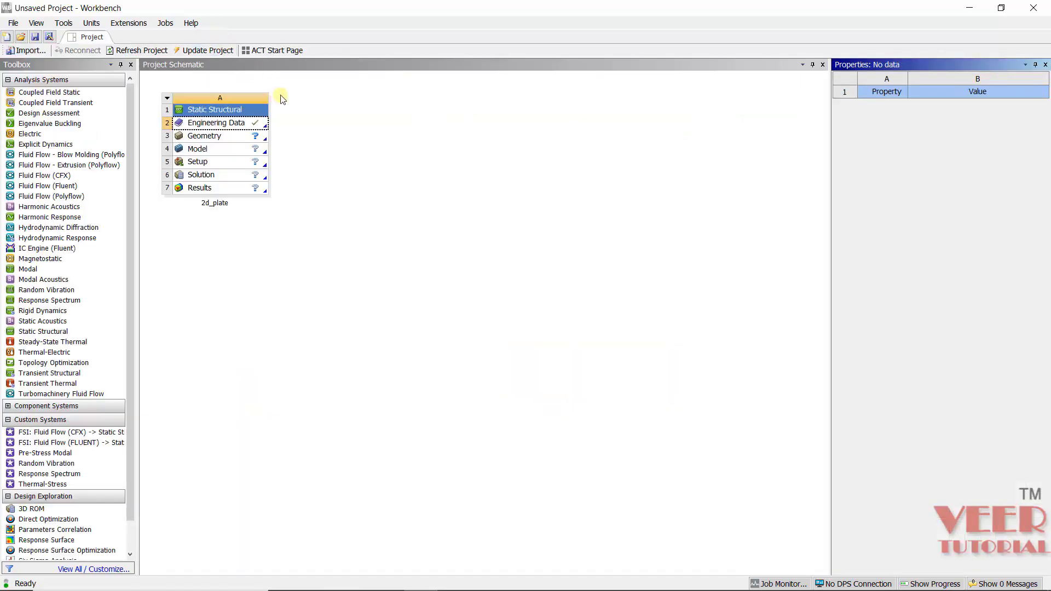
- Create a new DesignModeler geometry for the 2d_plate system and set its length unit to millimeter
click(221, 138)
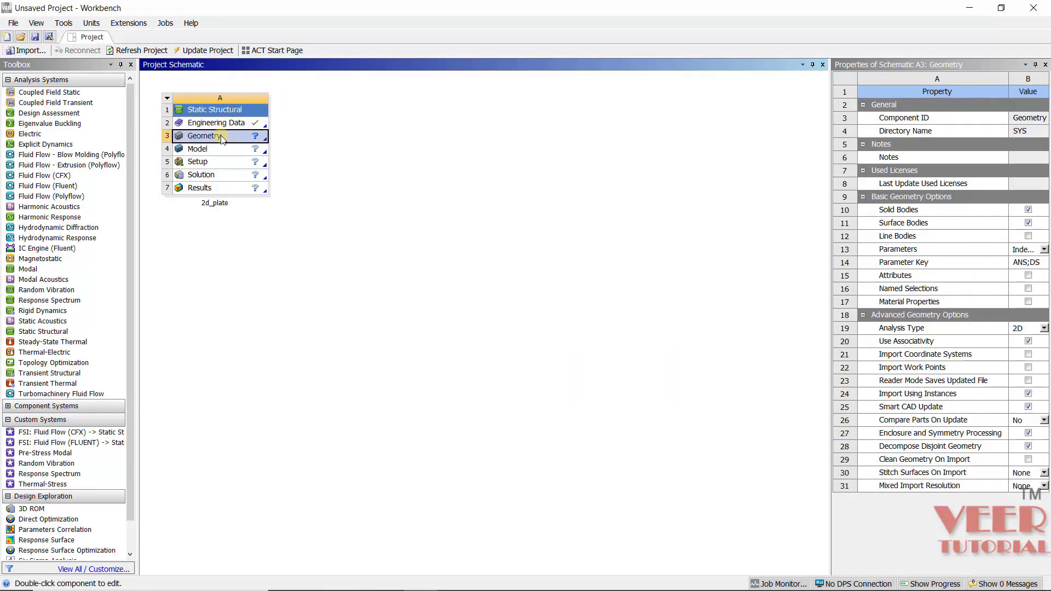
right_click(221, 138)
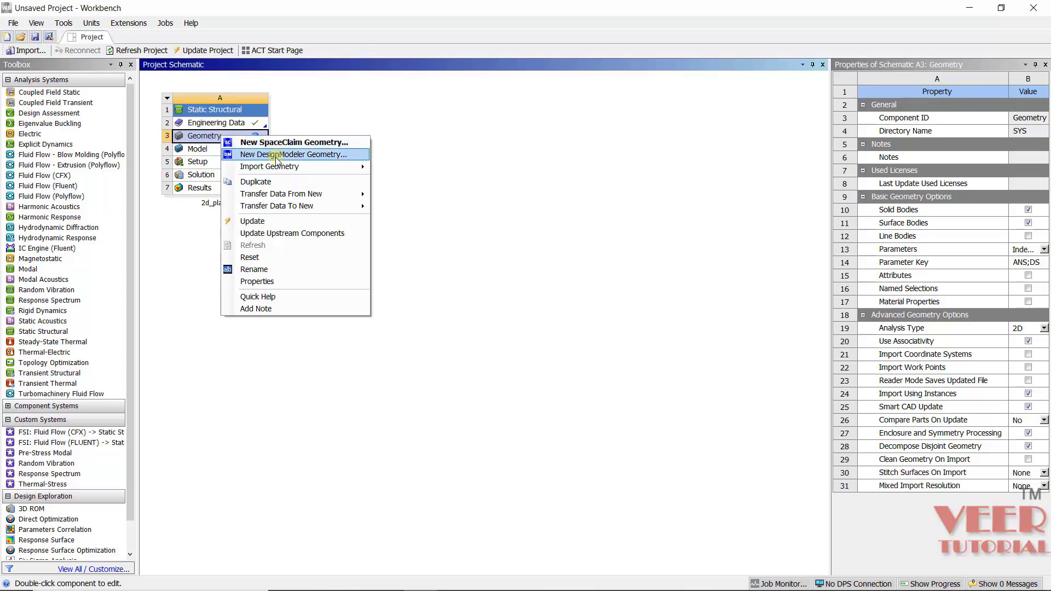
mouse_move(282, 172)
click(295, 155)
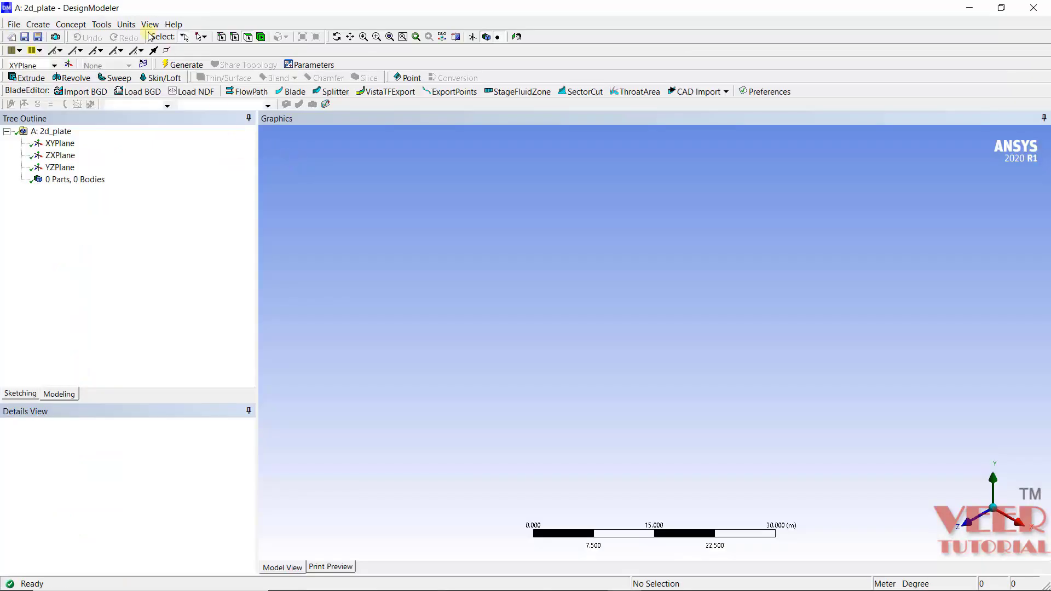
click(126, 25)
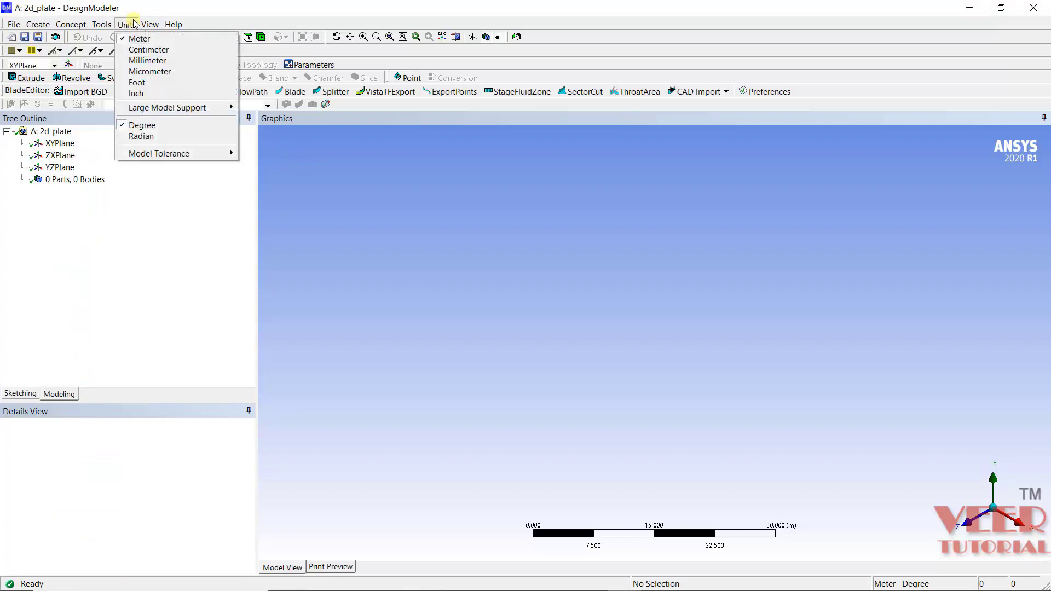
click(143, 61)
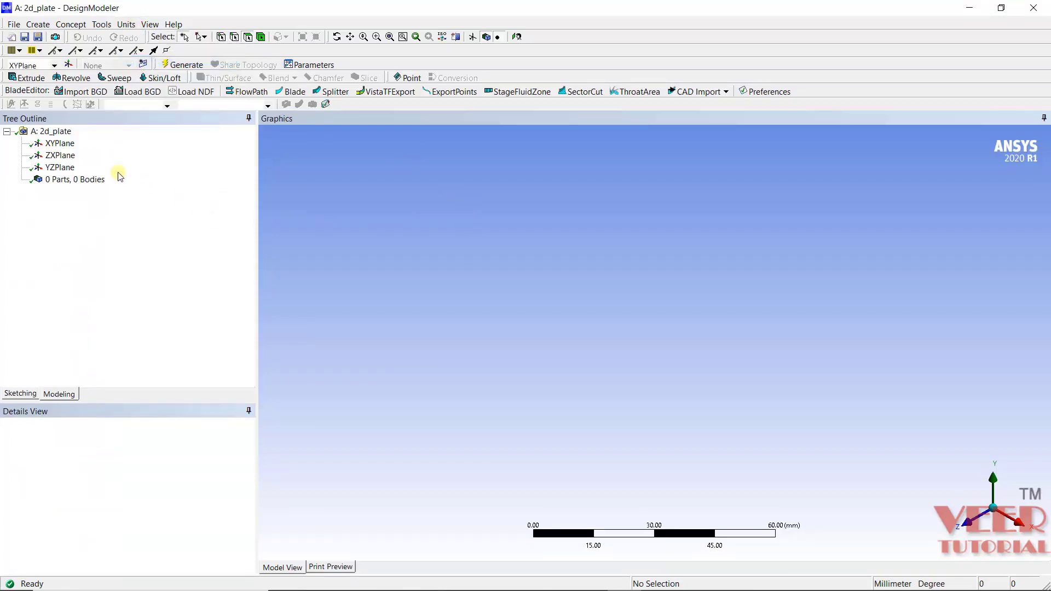
- Sketch a rectangle about 66 by 58 mm on XYPlane, with one corner at the origin, in the positive X and Y quadrant
click(25, 395)
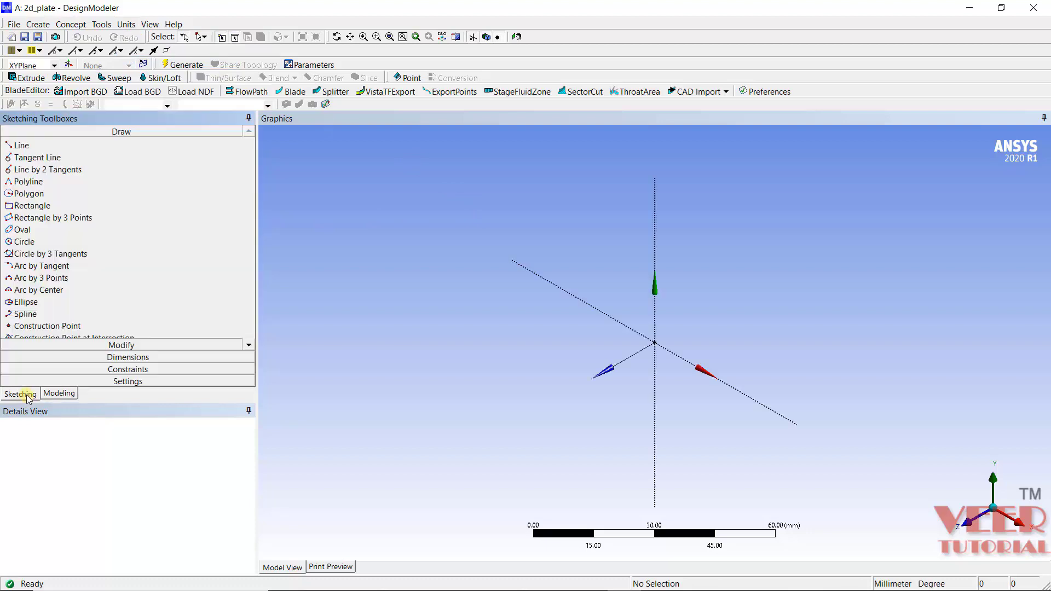
click(30, 206)
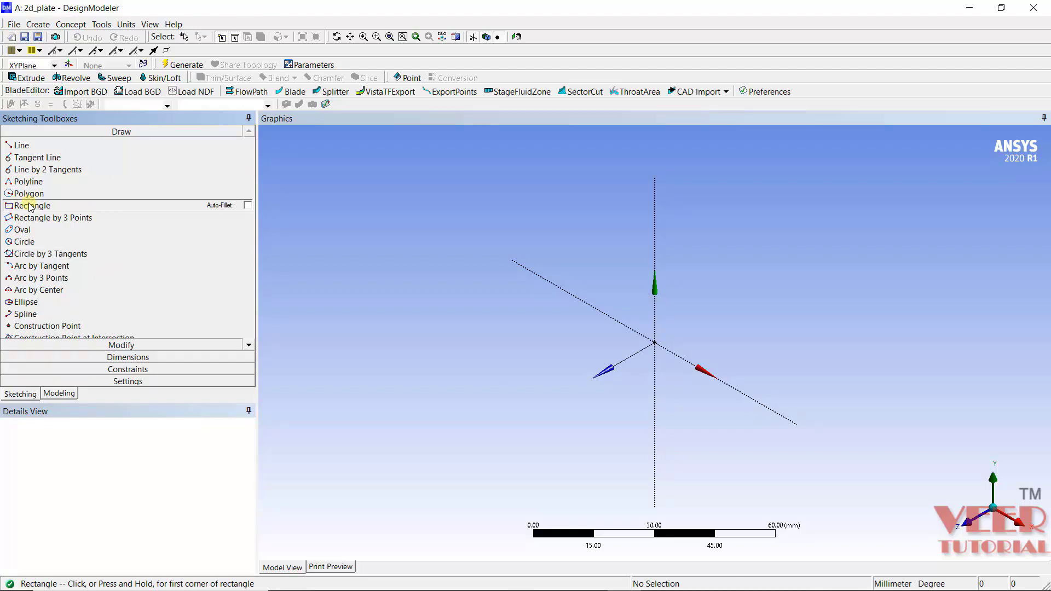
click(11, 64)
click(22, 74)
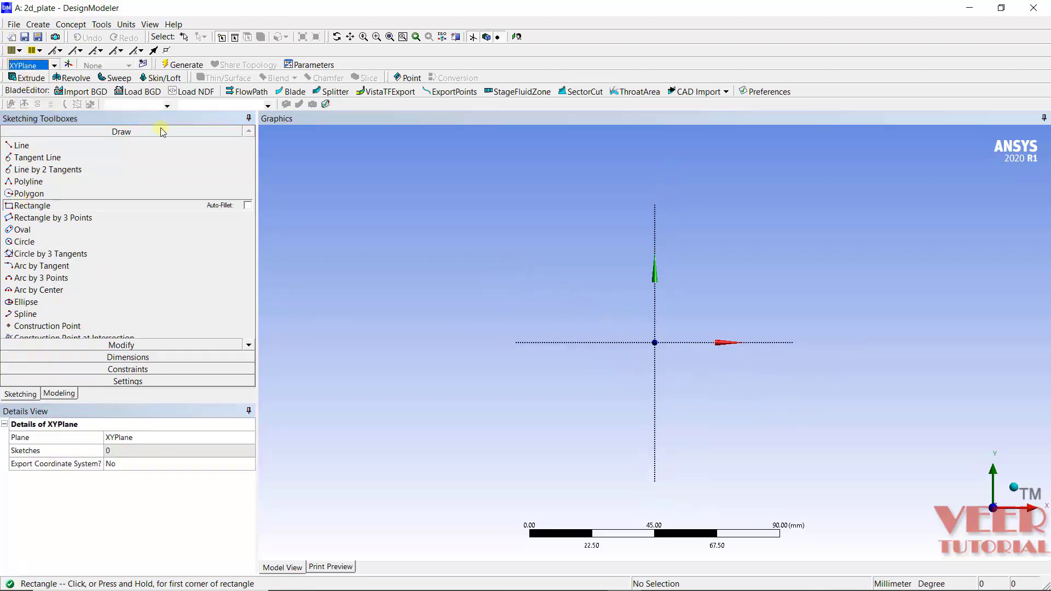
click(655, 342)
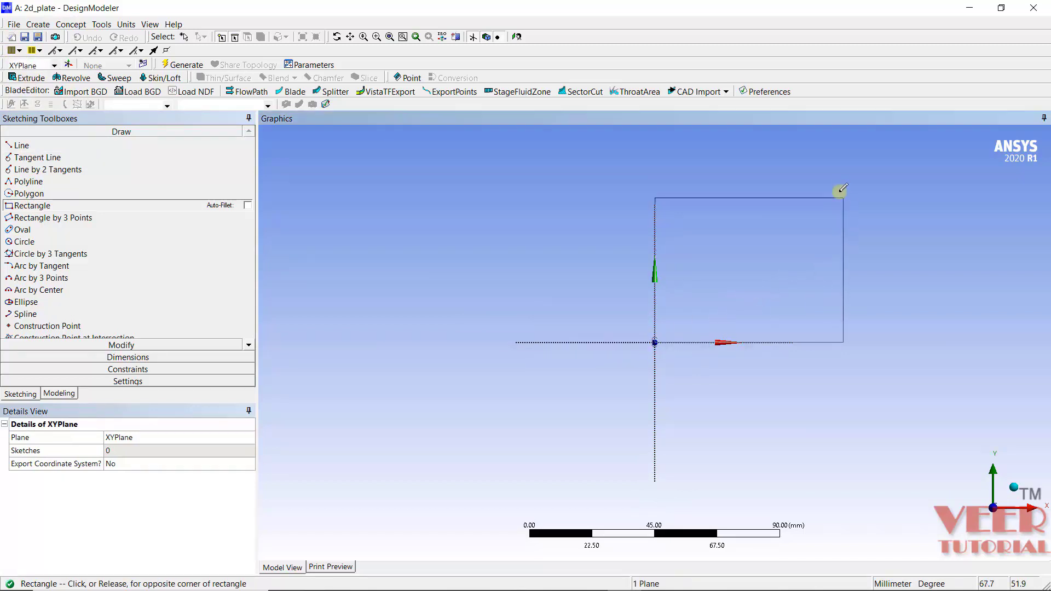
click(839, 180)
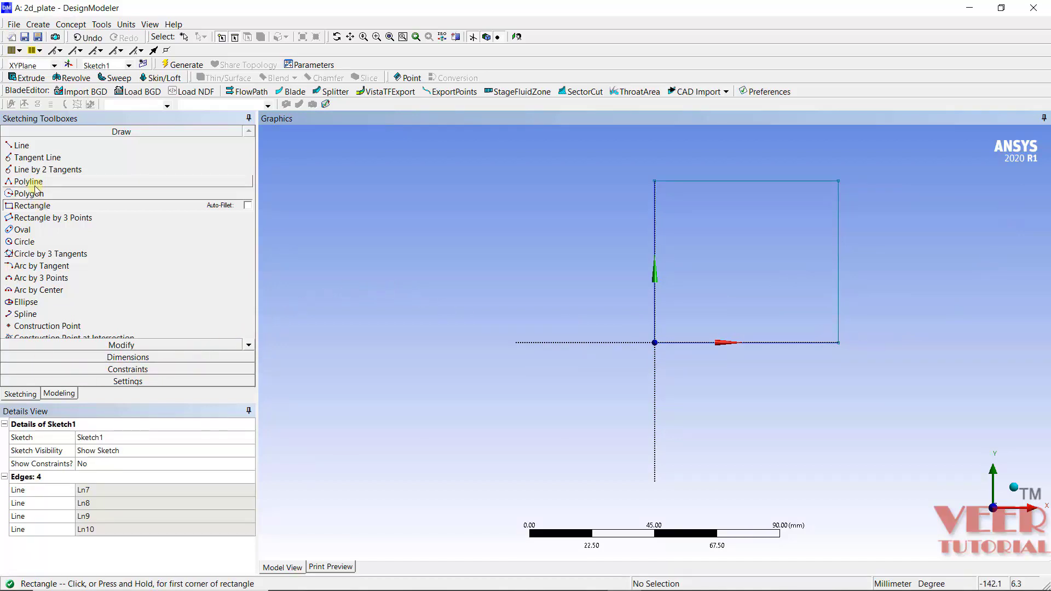
- Sketch a circle about 21 mm in diameter near the middle of the rectangle
click(24, 242)
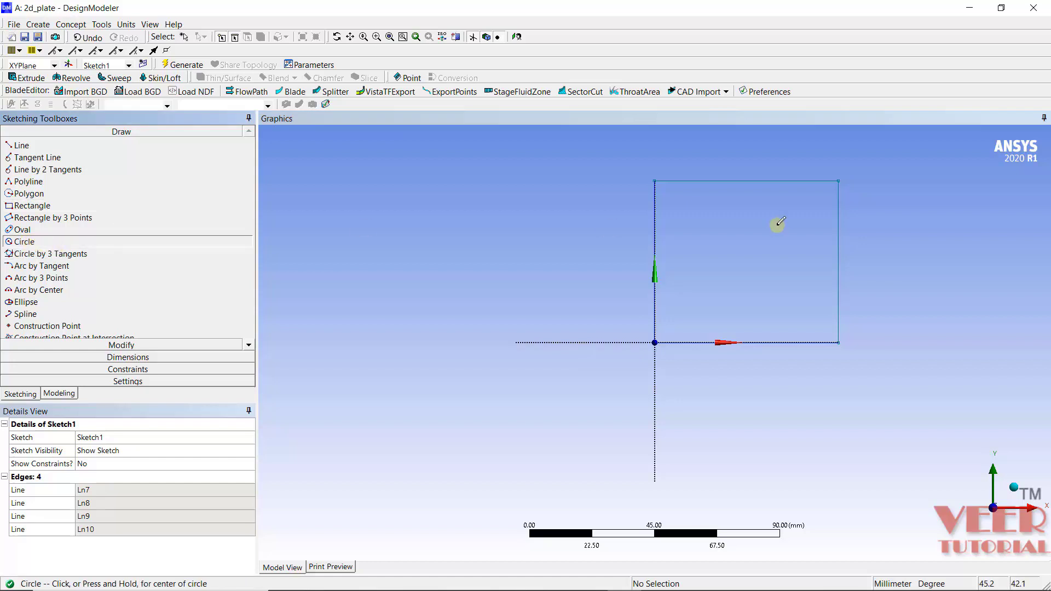
click(742, 256)
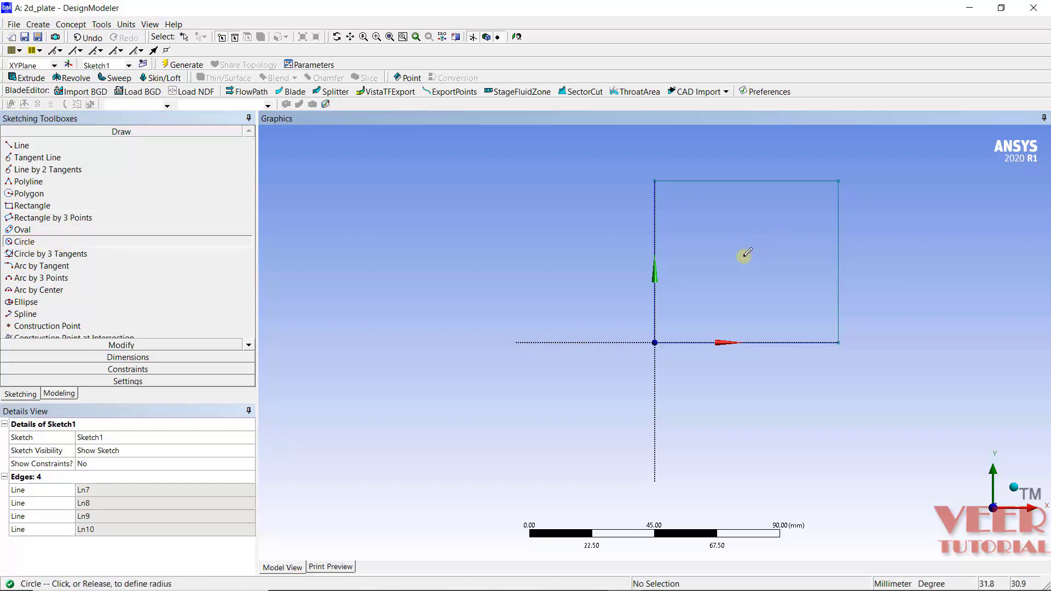
click(756, 230)
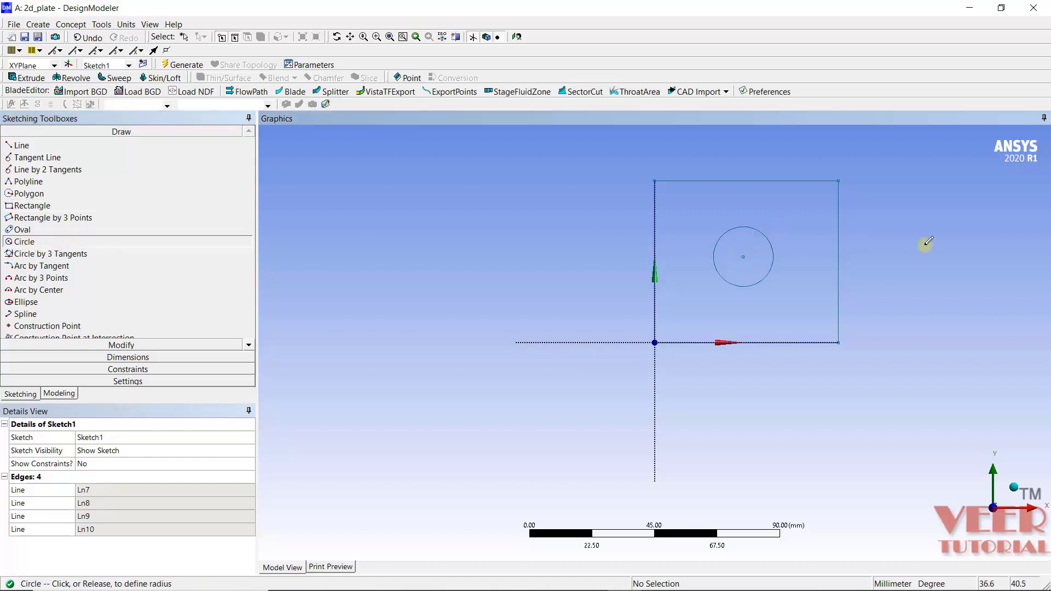
- Dimension the rectangle's width along the X axis, its height along the far vertical edge, and the circle's diameter
click(116, 360)
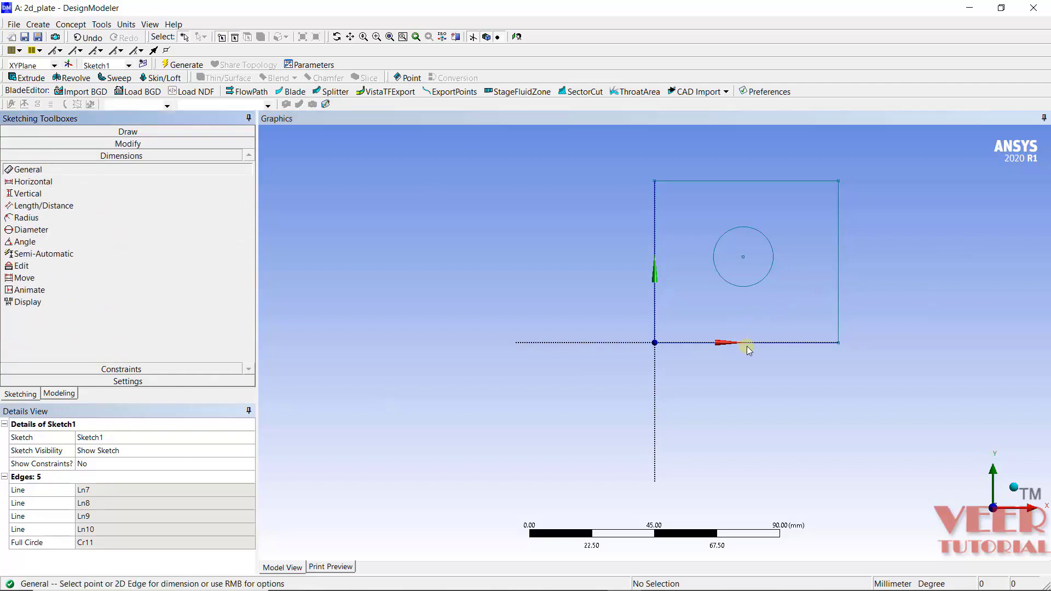
click(763, 344)
click(761, 415)
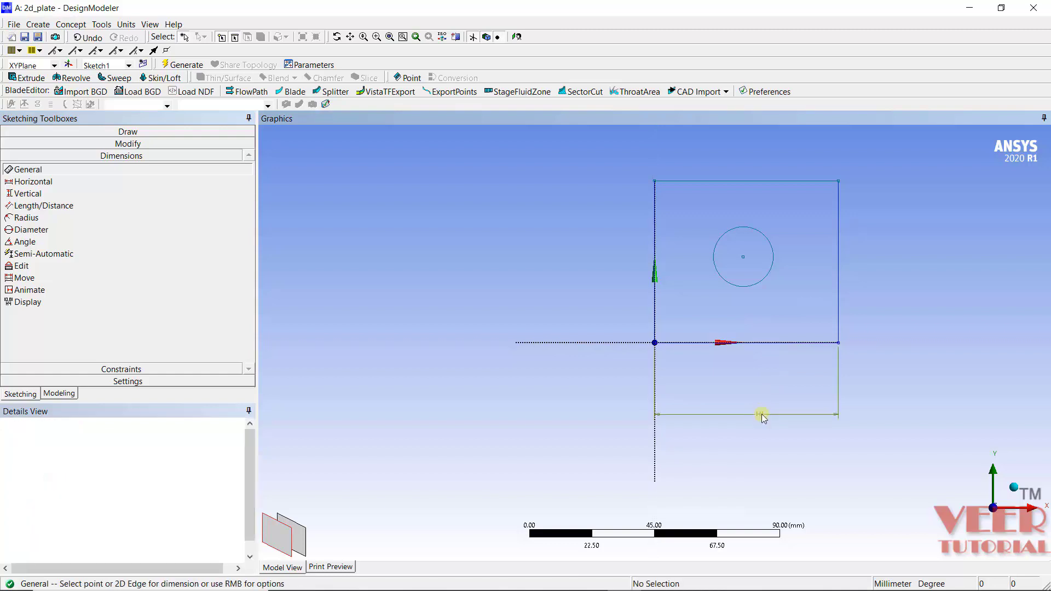
click(843, 281)
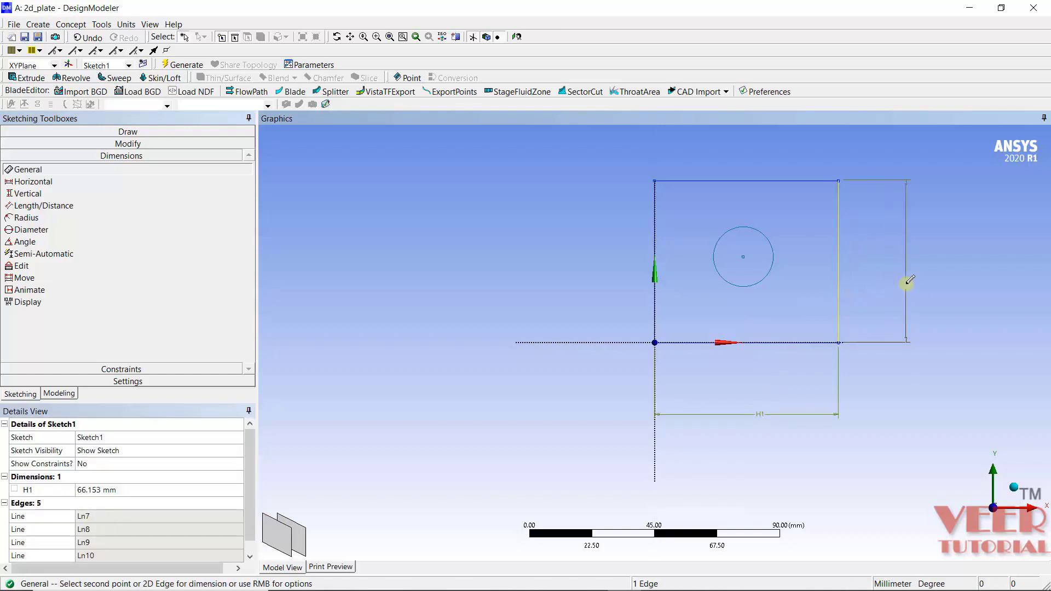
click(905, 284)
click(762, 229)
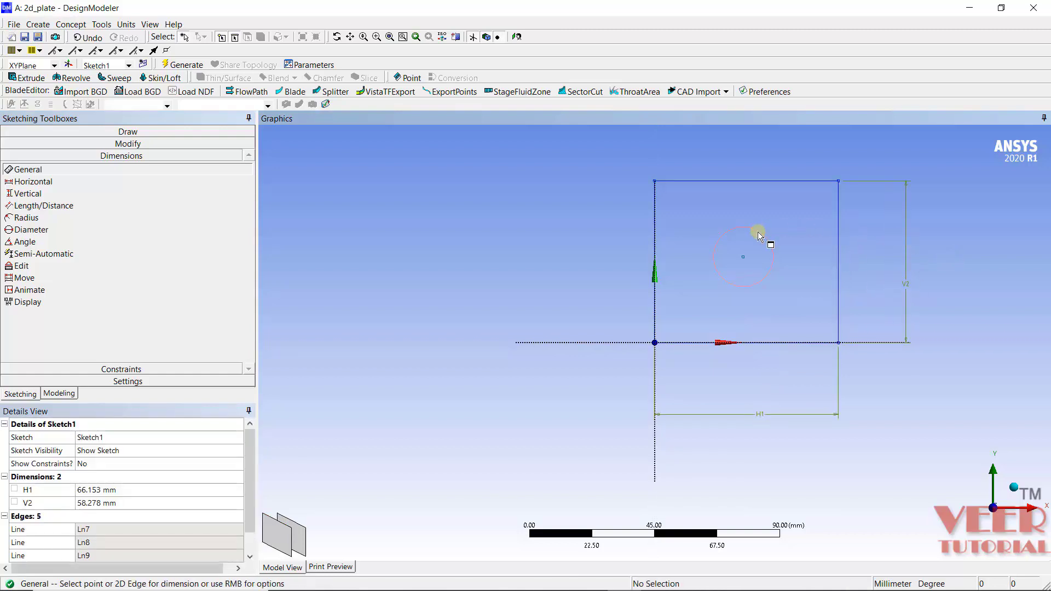
click(771, 153)
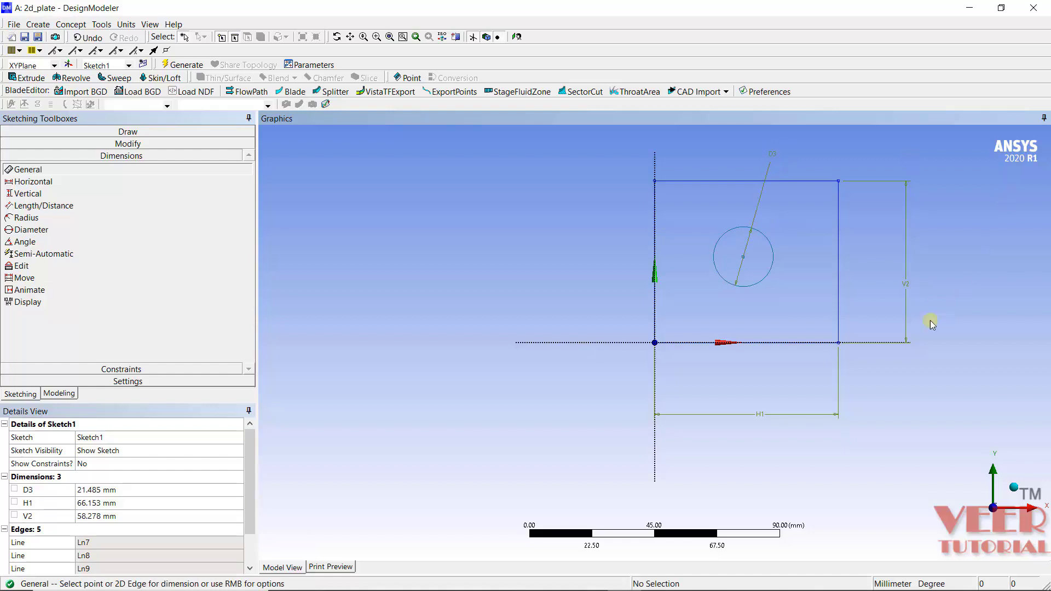
- Set the rectangle's horizontal width and vertical height dimensions both to 100 mm
click(113, 505)
text(1)
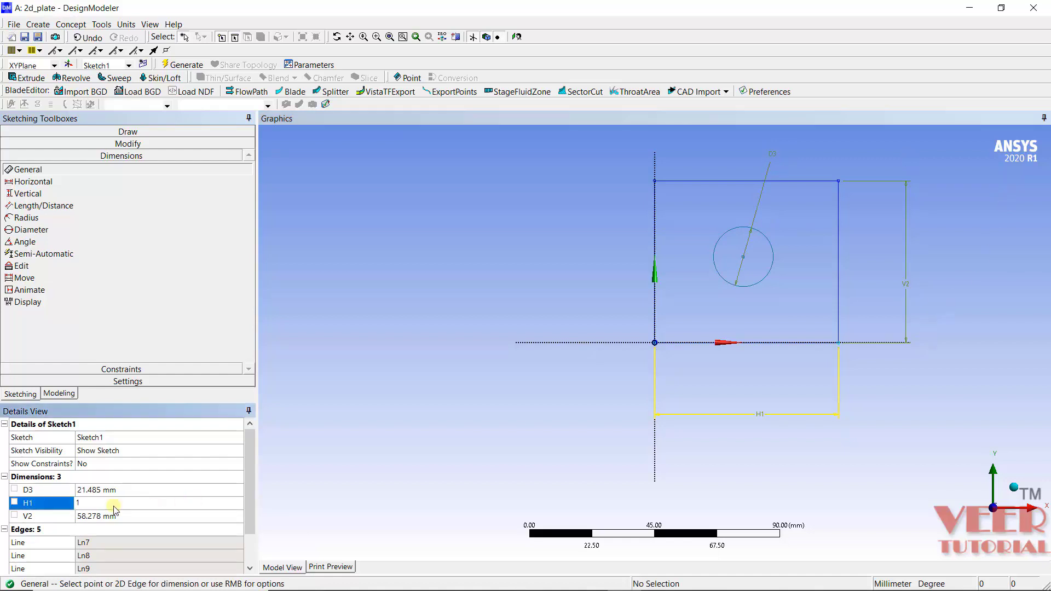
text(00)
key(Return)
click(103, 517)
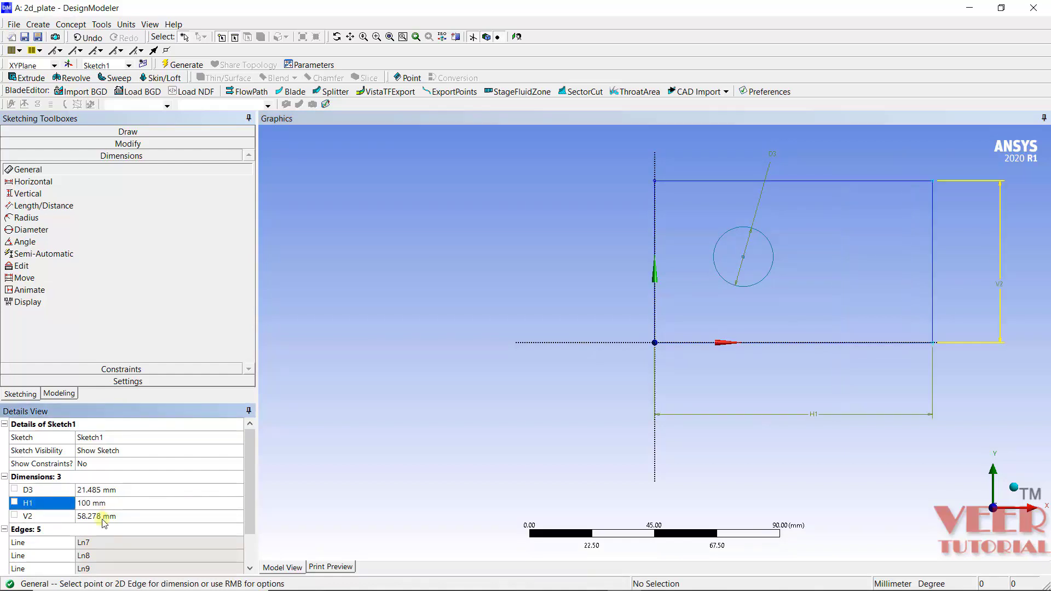
text(100)
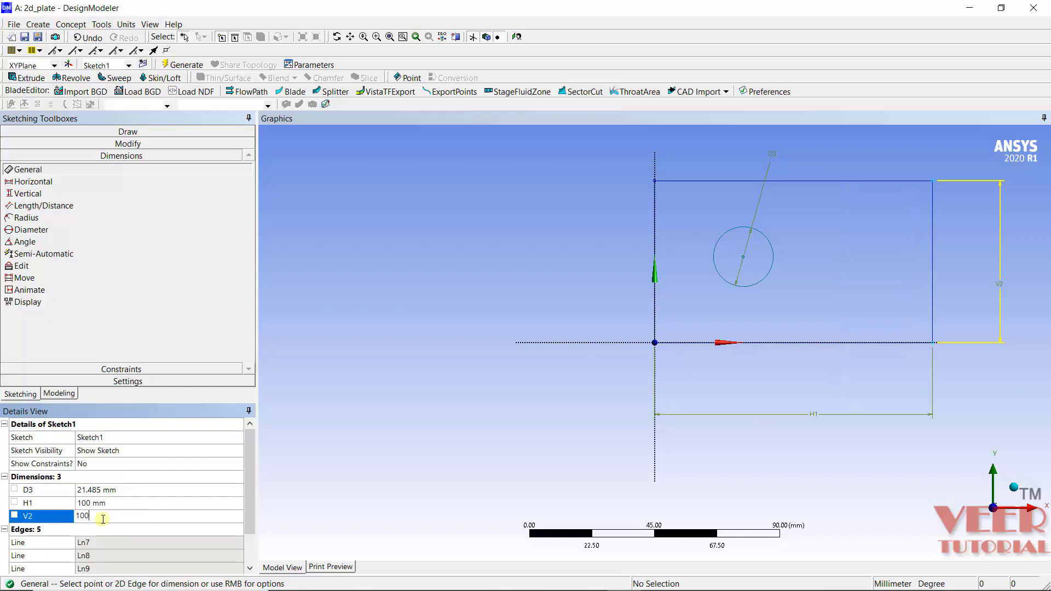
key(Return)
- Set the circle's diameter dimension to 25 mm
click(118, 489)
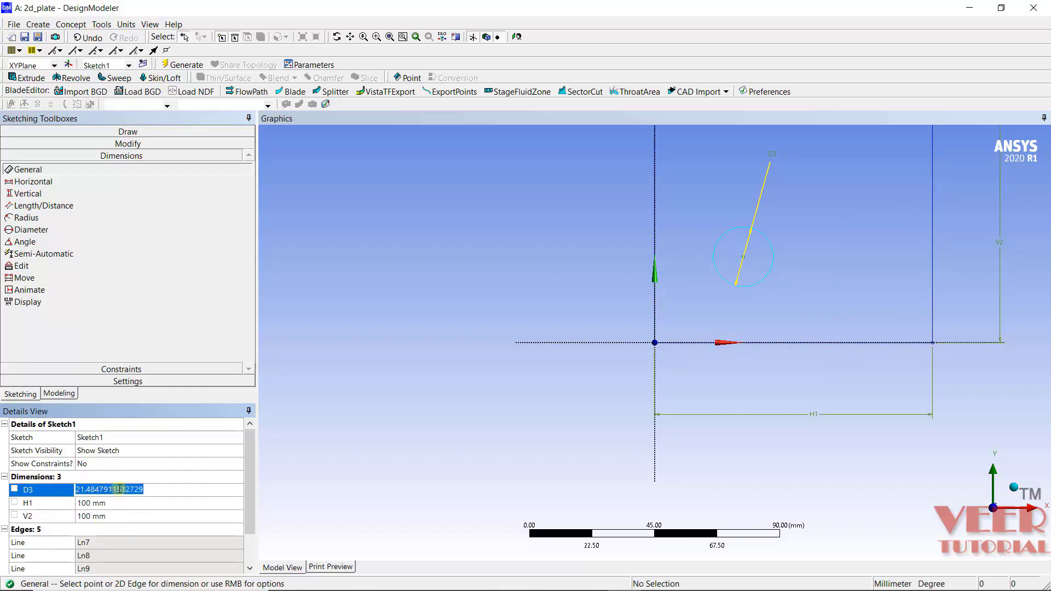
text(25)
key(Return)
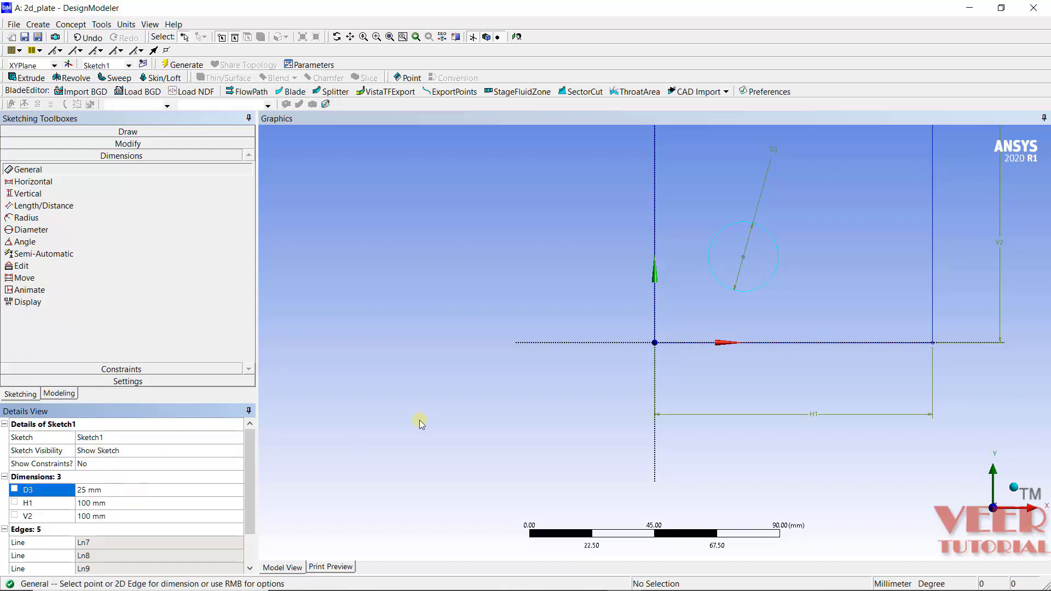
- Dimension the circle's center from the rectangle's vertical edge on the Y axis and from its horizontal edge on the X axis
scroll(396, 444, down, 5)
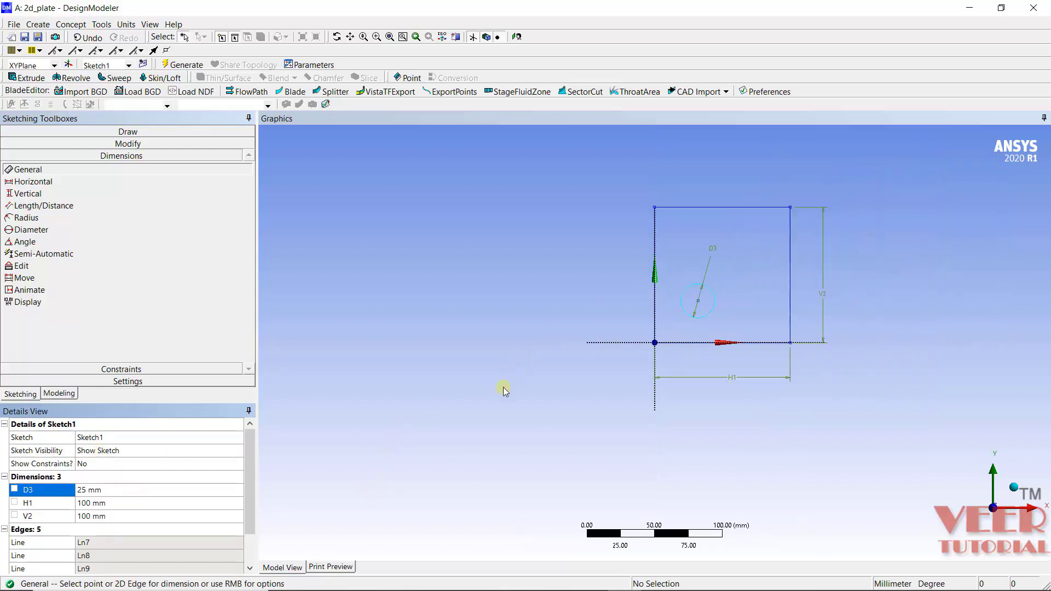
scroll(988, 147, up, 3)
scroll(670, 345, down, 4)
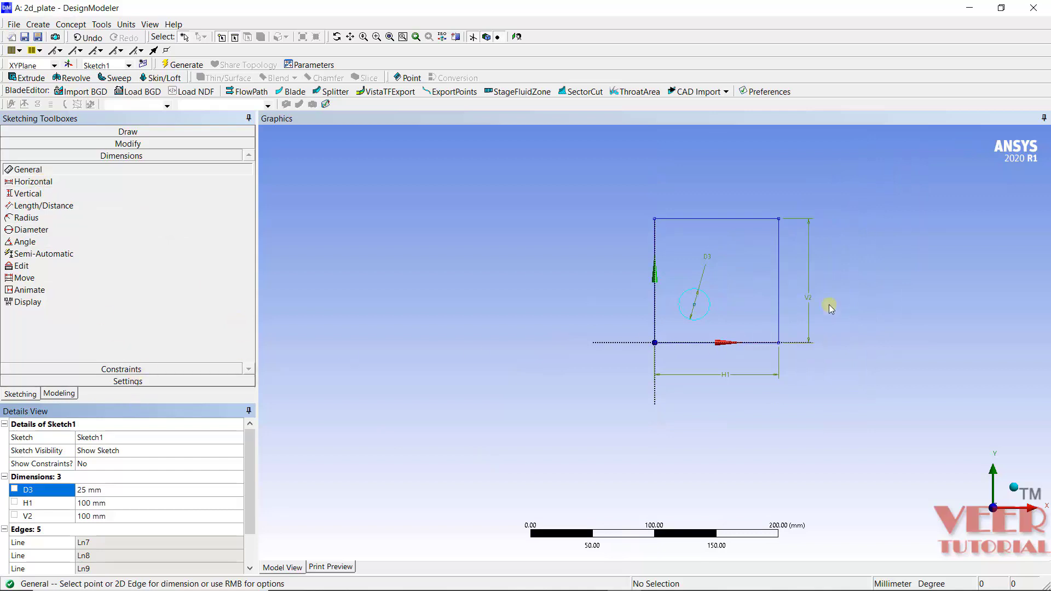
scroll(737, 298, up, 3)
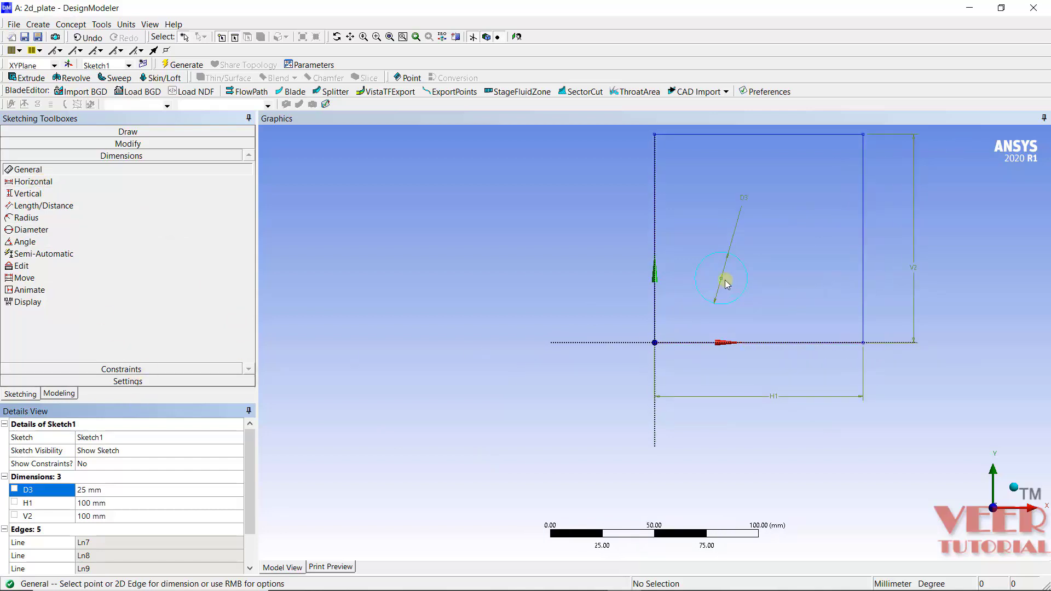
click(721, 279)
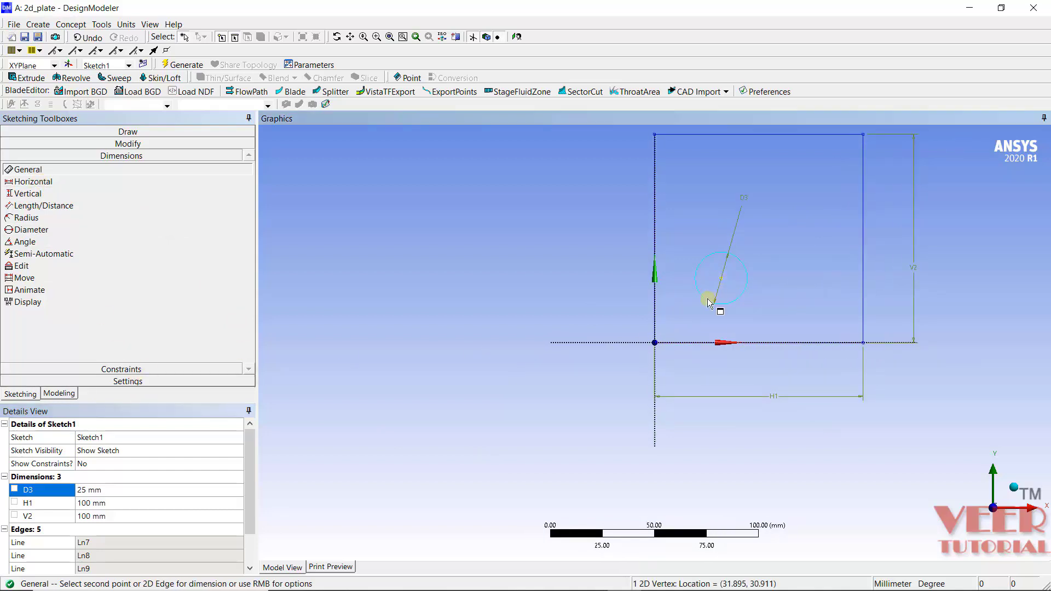
click(656, 308)
click(695, 442)
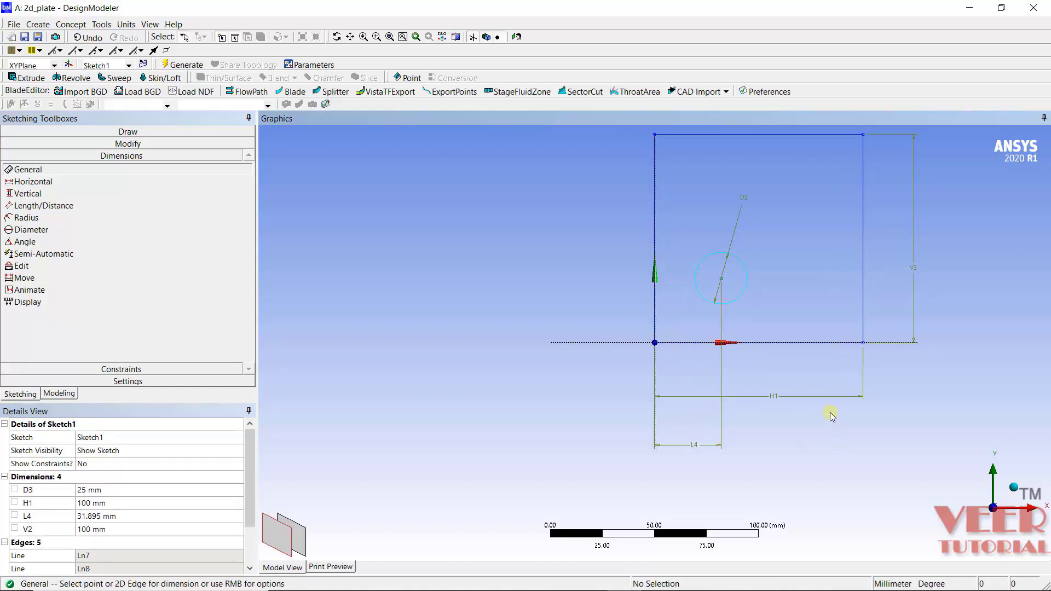
click(722, 280)
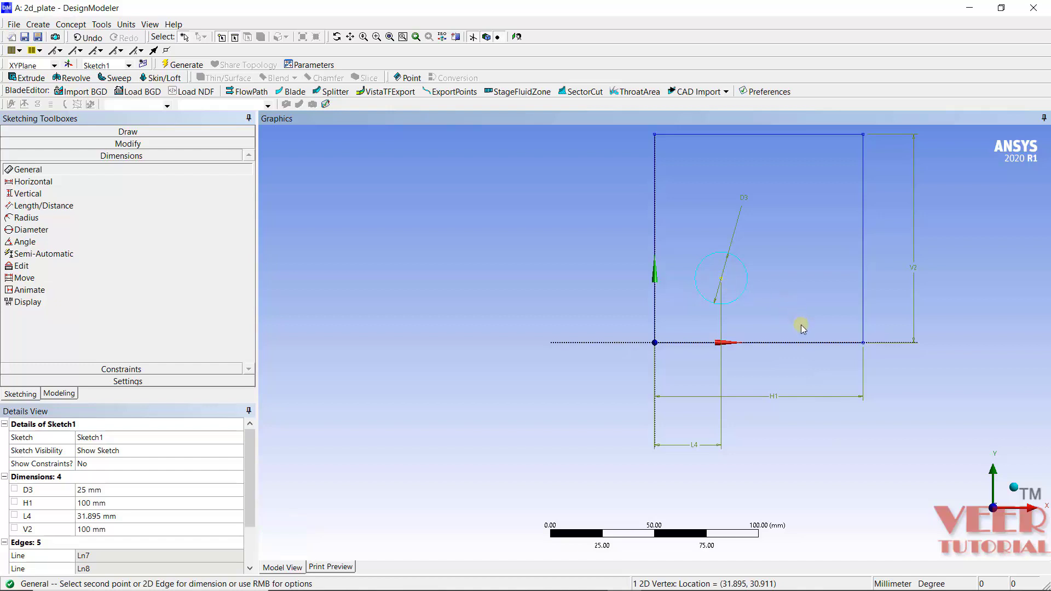
click(813, 343)
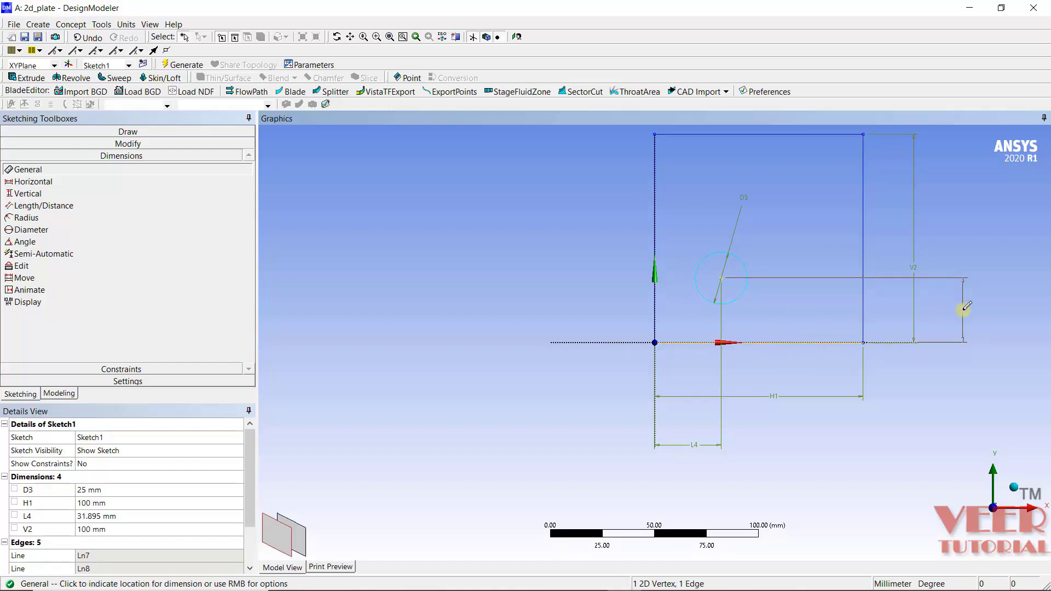
click(962, 306)
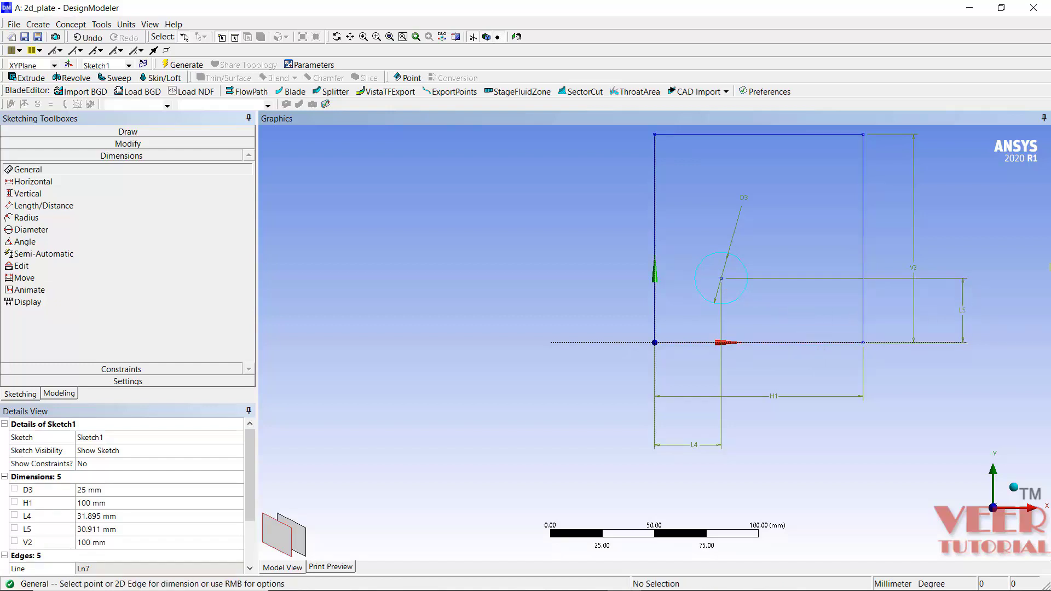
- Set the circle center's distances from the rectangle's edges on the Y and X axes both to 50 mm
click(116, 517)
text(5)
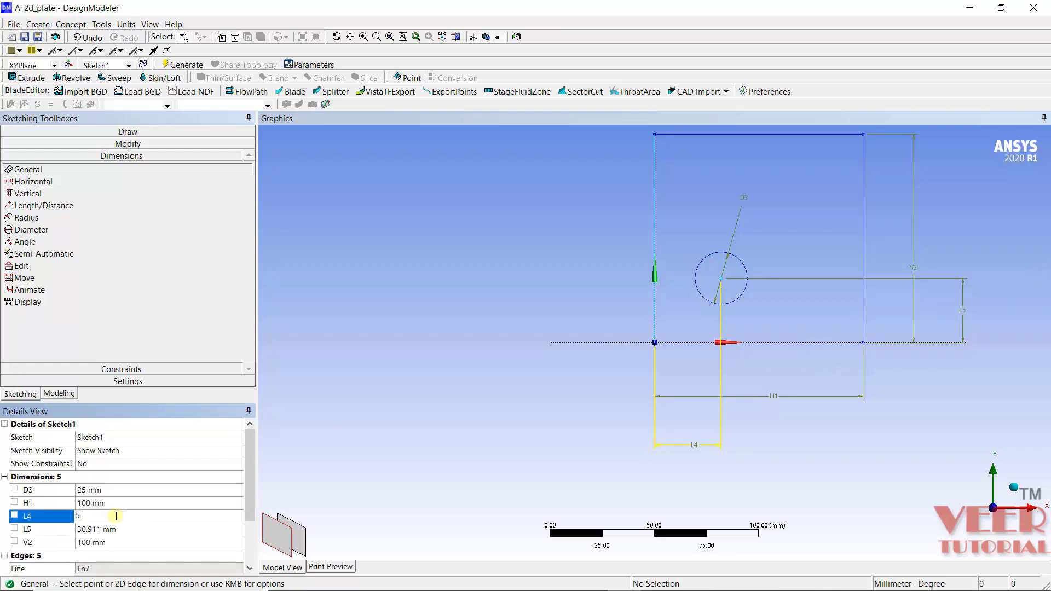
text(0)
key(Return)
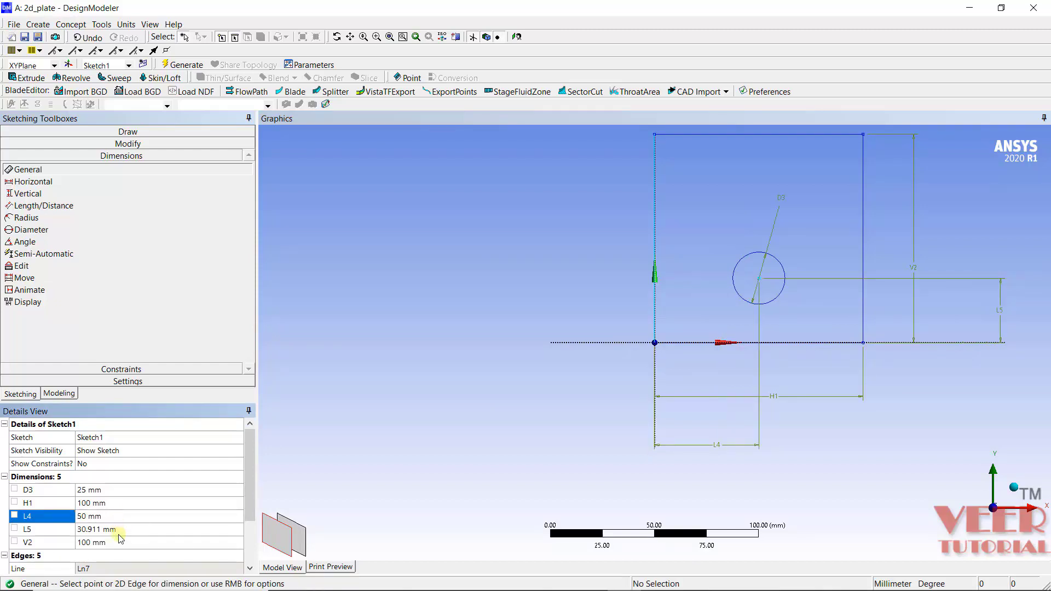
click(120, 531)
text(50)
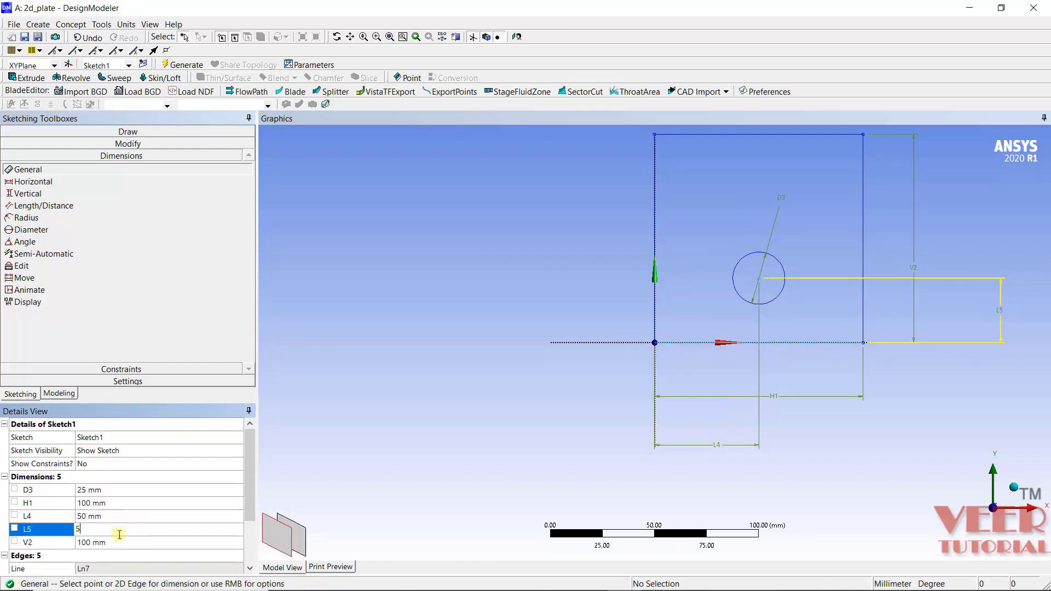
key(Return)
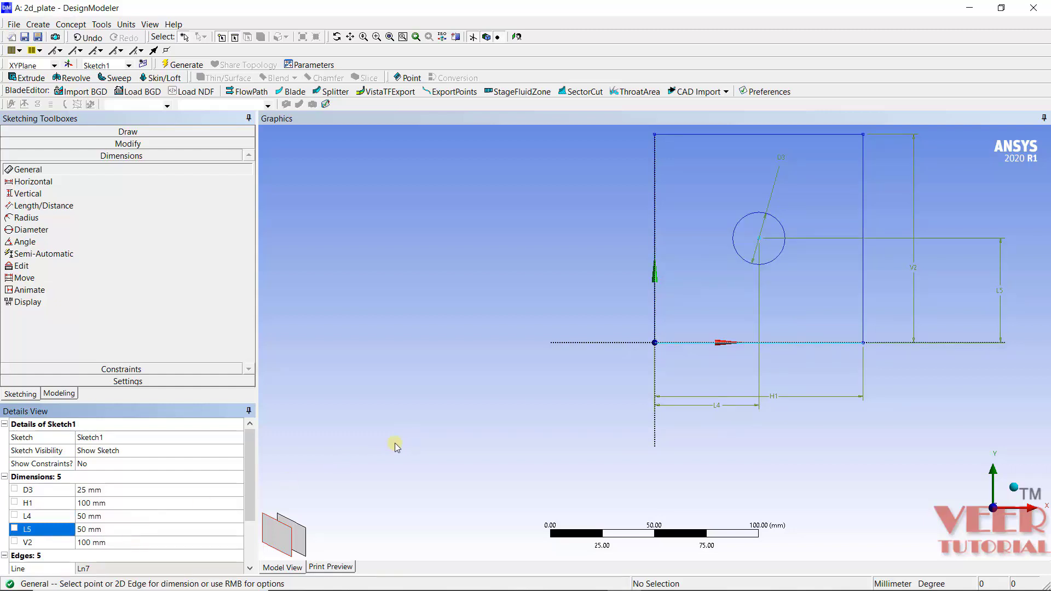
- Start a Surfaces From Sketches feature, pick Sketch1 under XYPlane, and set the surface thickness to 5 mm
scroll(383, 451, down, 3)
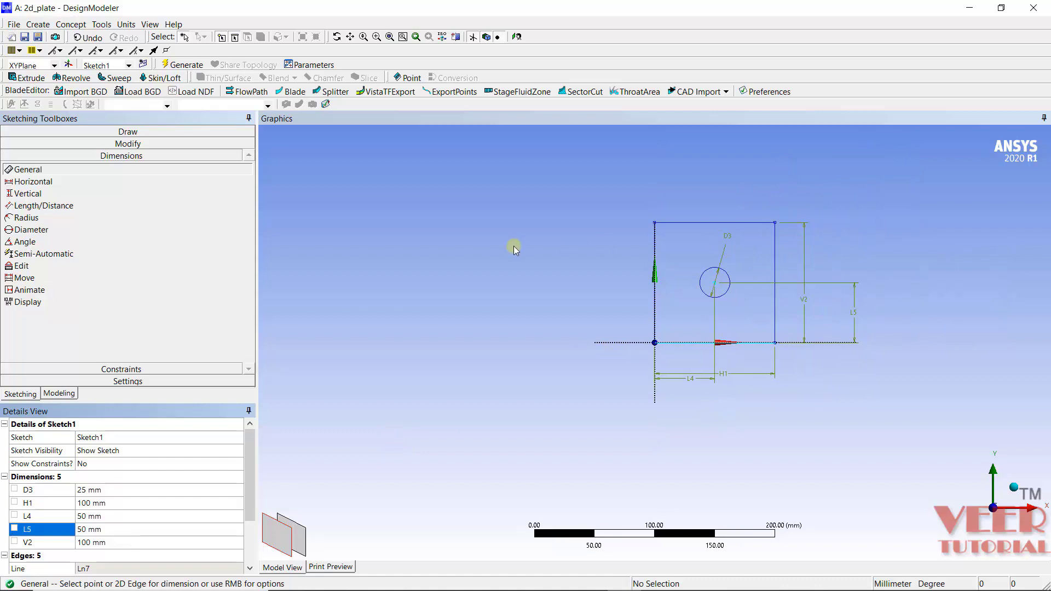
scroll(463, 431, down, 2)
scroll(871, 170, up, 2)
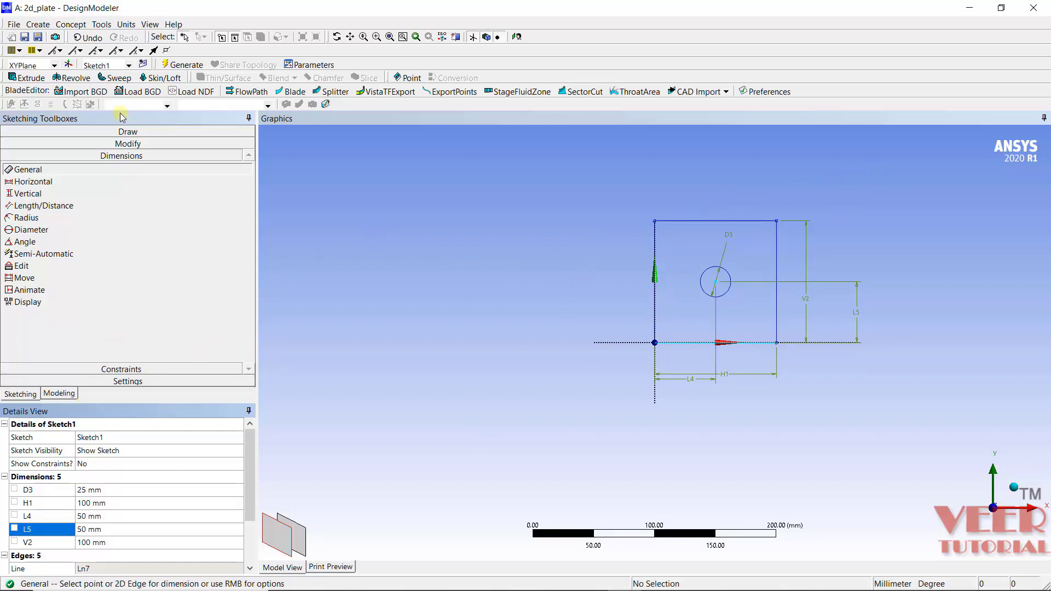
click(66, 26)
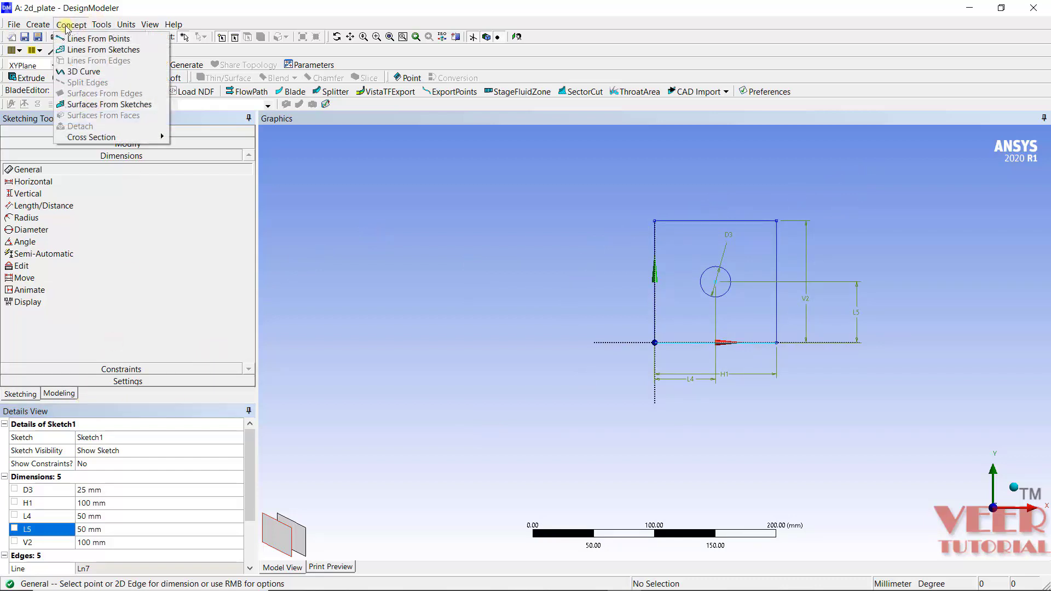
click(98, 106)
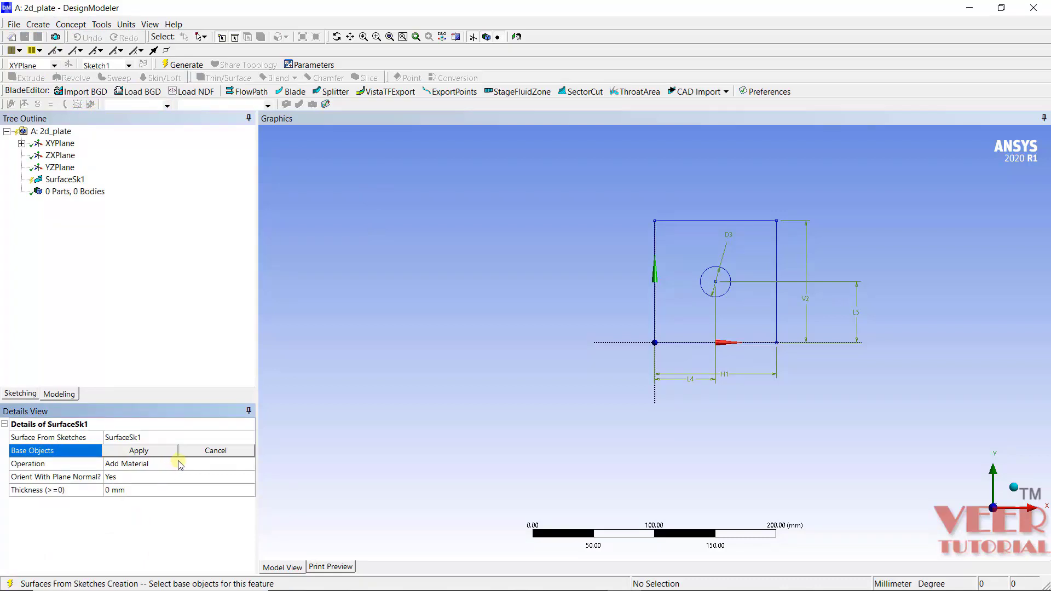
click(22, 143)
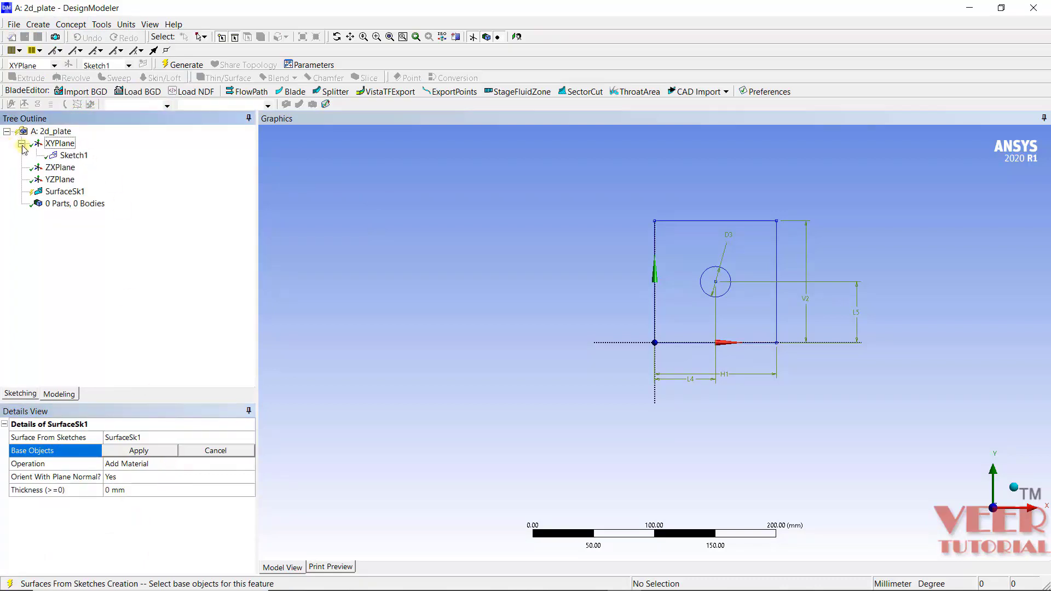
click(73, 156)
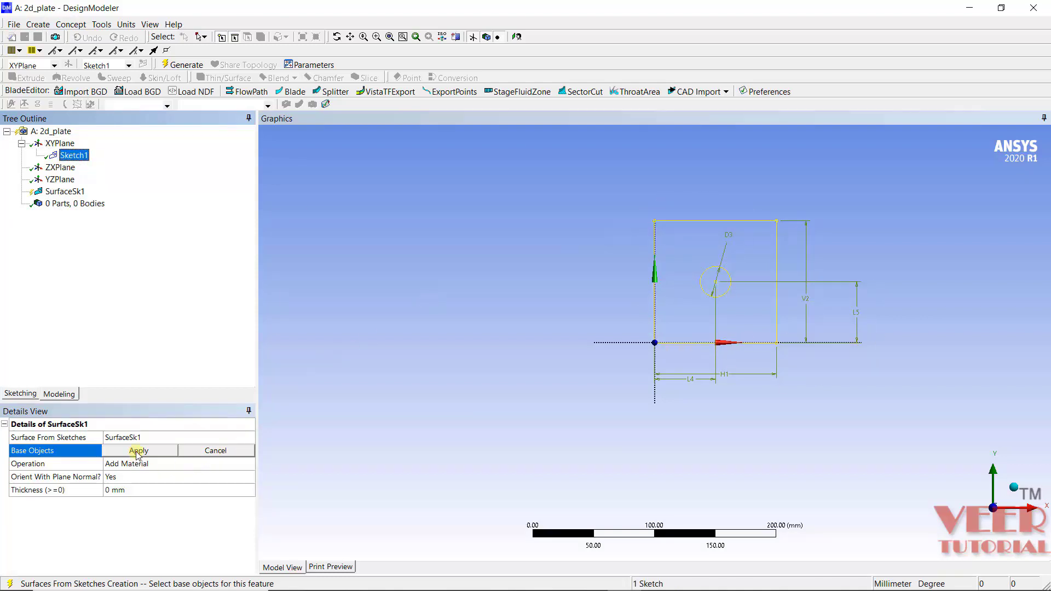
click(134, 492)
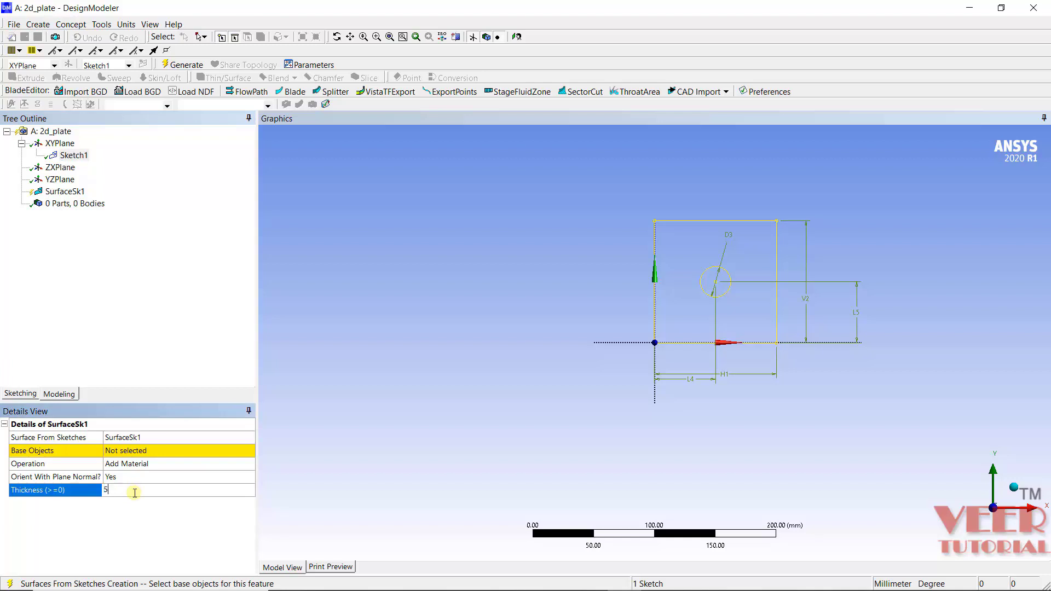
text(5)
key(Return)
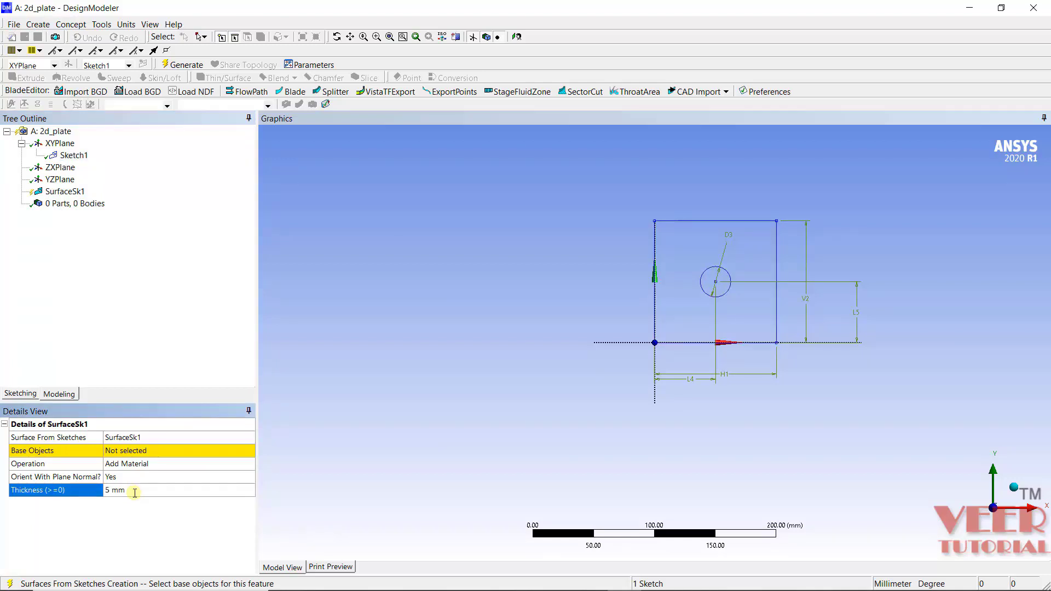
- Apply Sketch1 as the surface feature's base object and generate the plate surface body
click(137, 451)
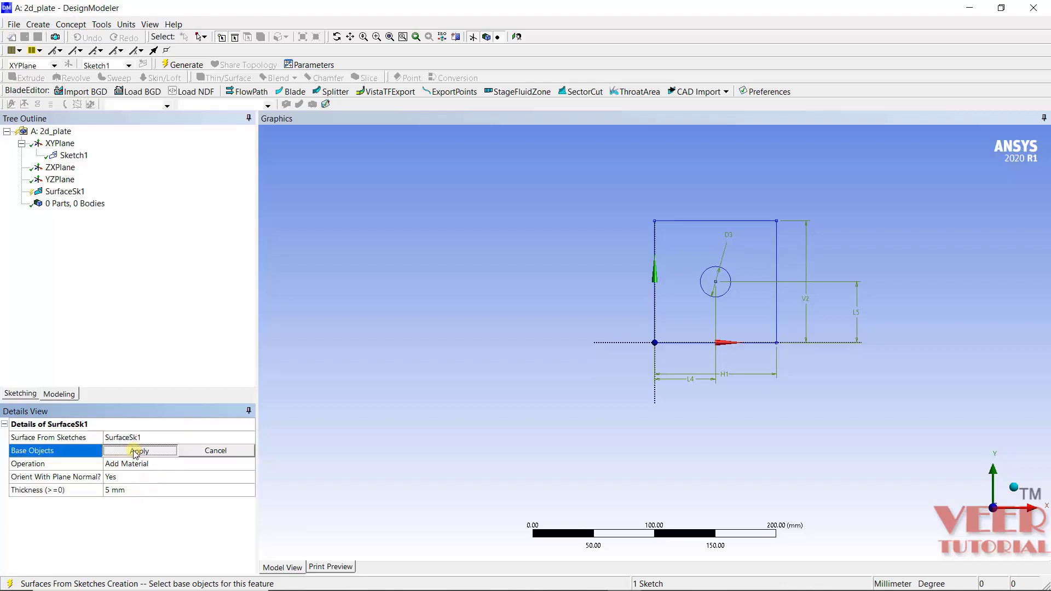
click(135, 452)
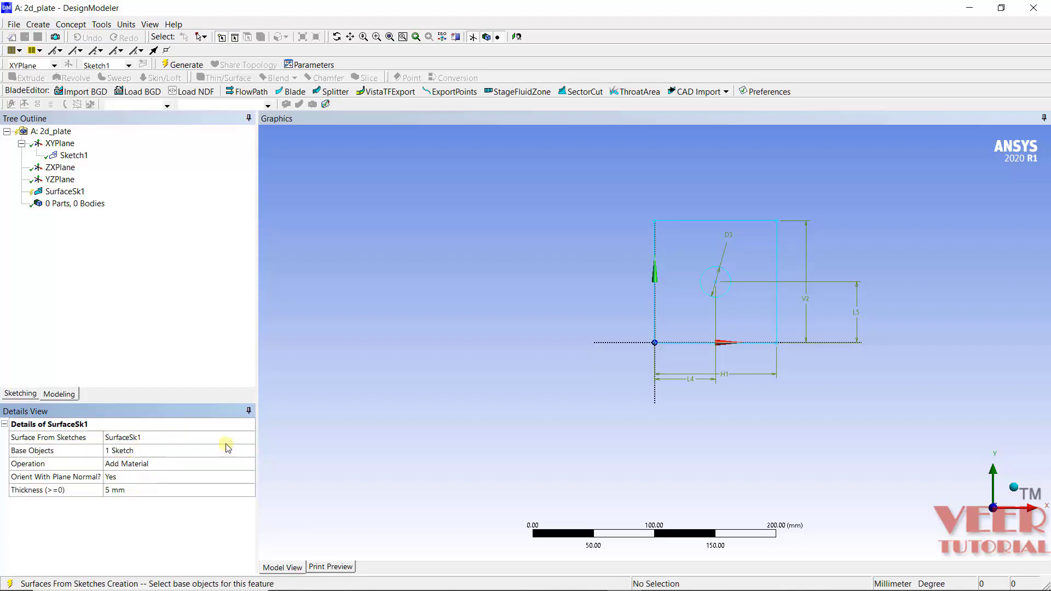
click(185, 65)
middle_drag(461, 319, 774, 234)
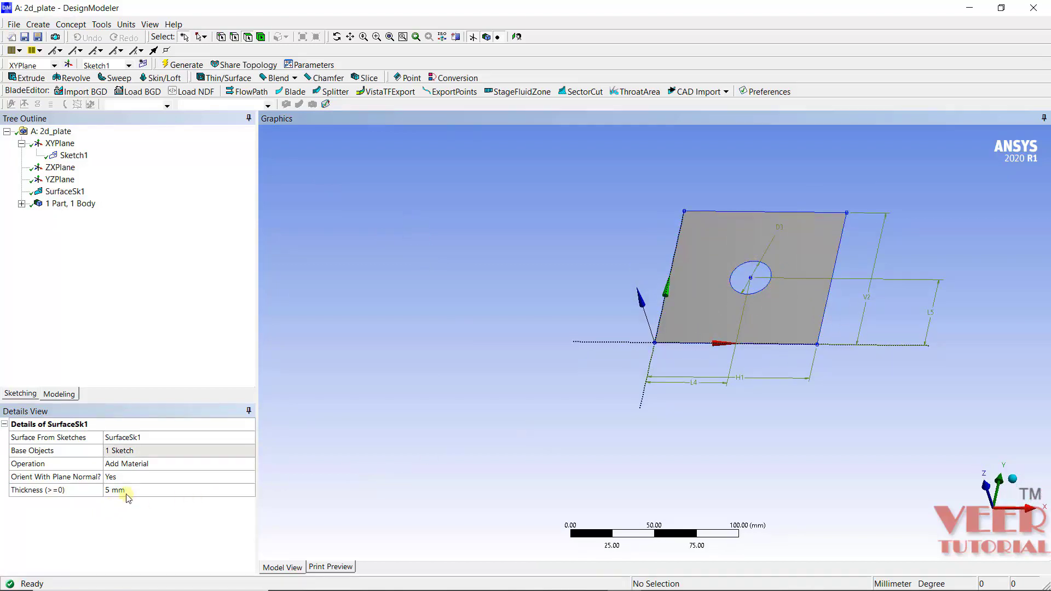
scroll(474, 444, down, 1)
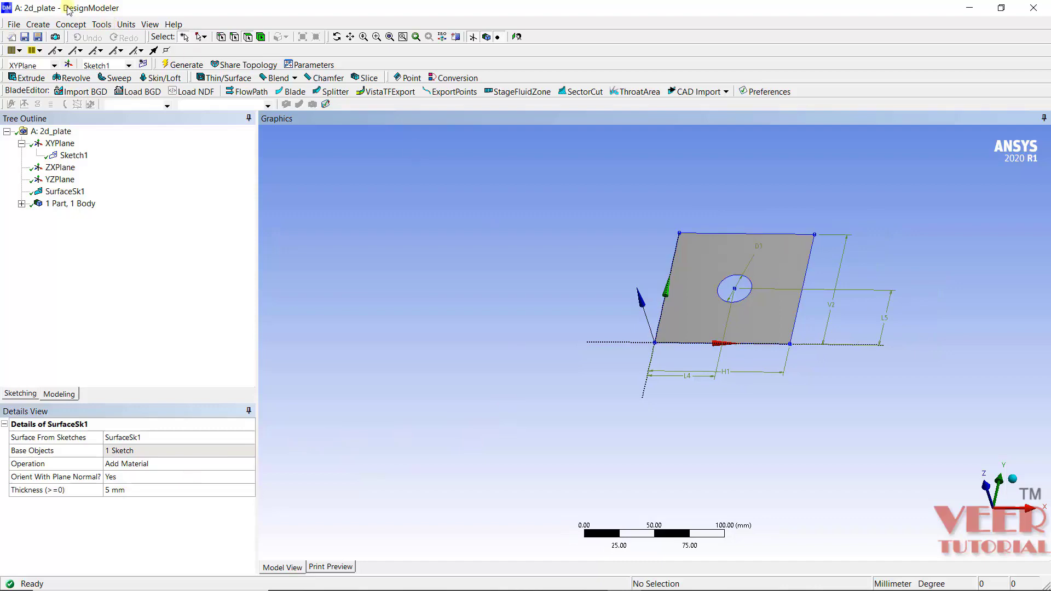
- Close DesignModeler and save the Workbench project as 2d_midsurfacing_1 in the midsurfacing folder
click(12, 25)
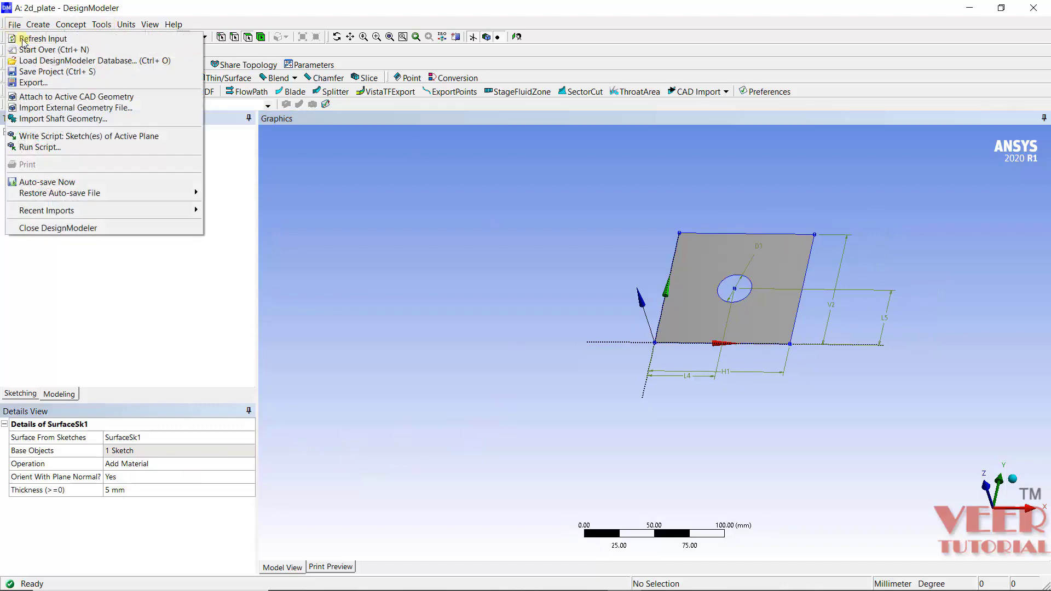
click(78, 229)
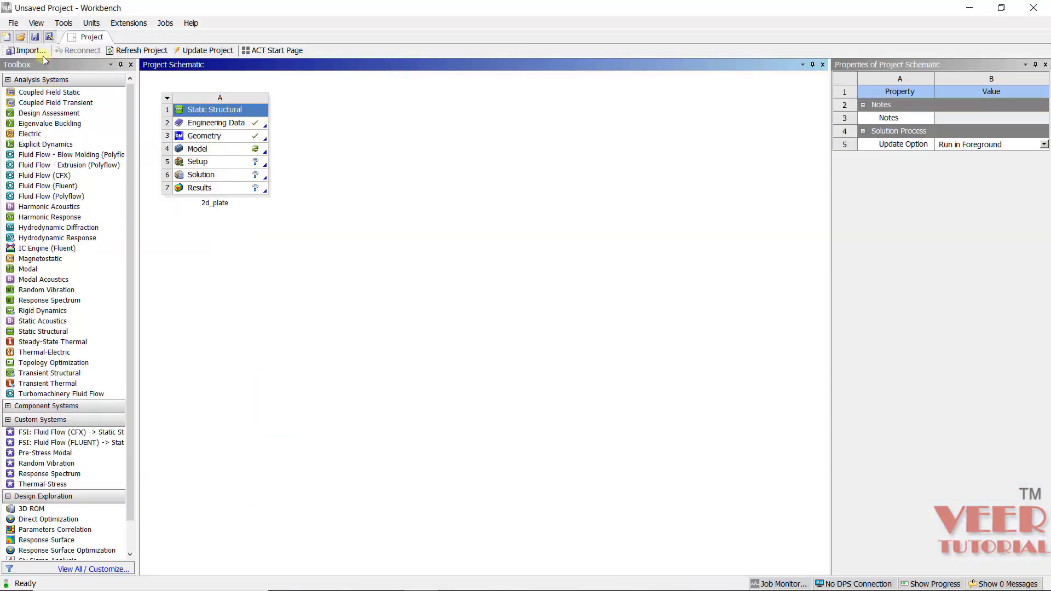
click(14, 24)
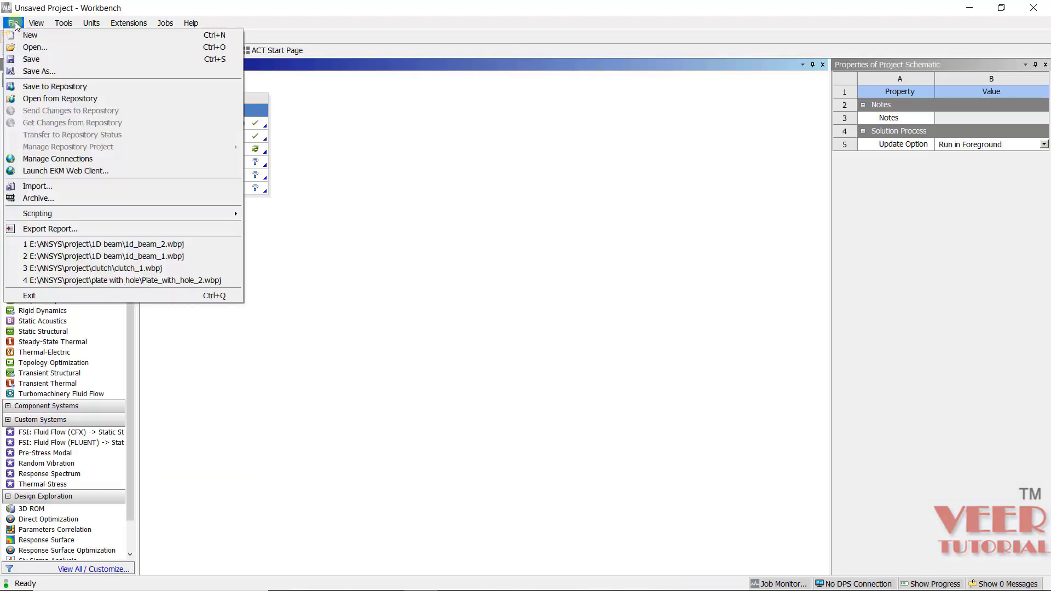
click(57, 75)
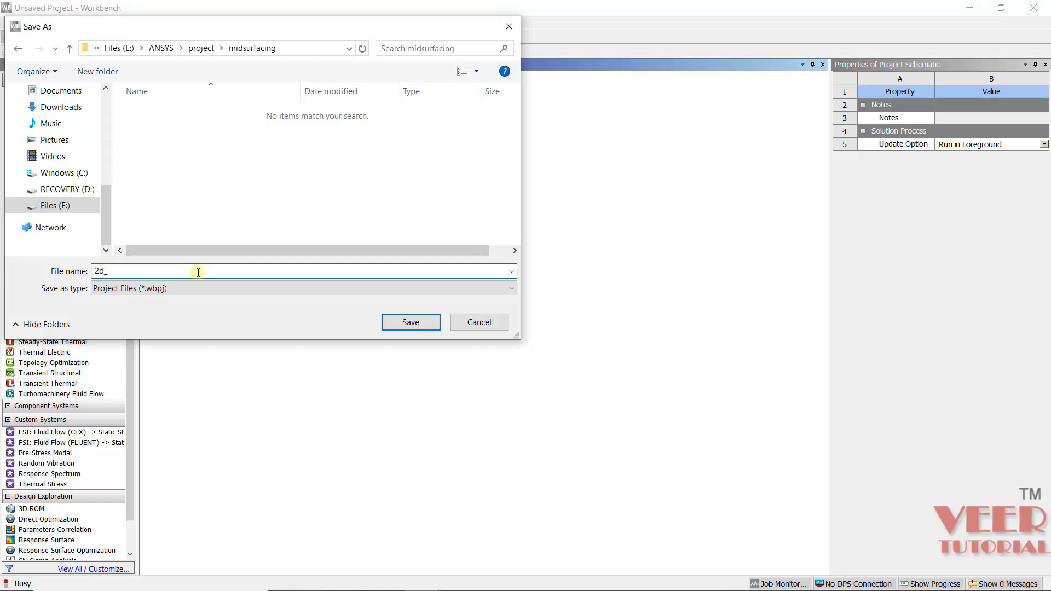
text(midsurfacing_1)
key(Return)
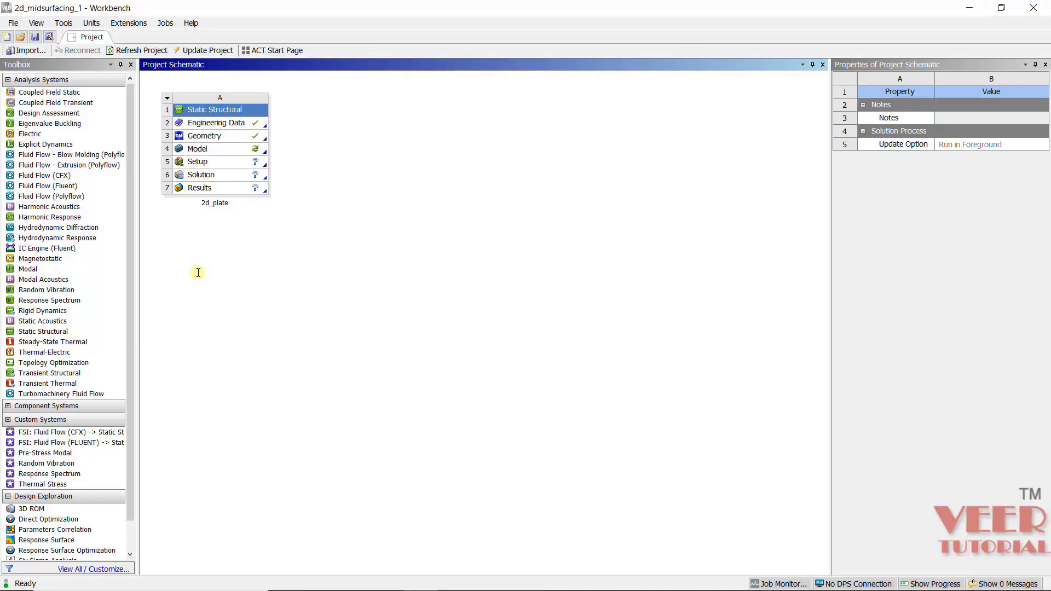
key(alt)
click(205, 152)
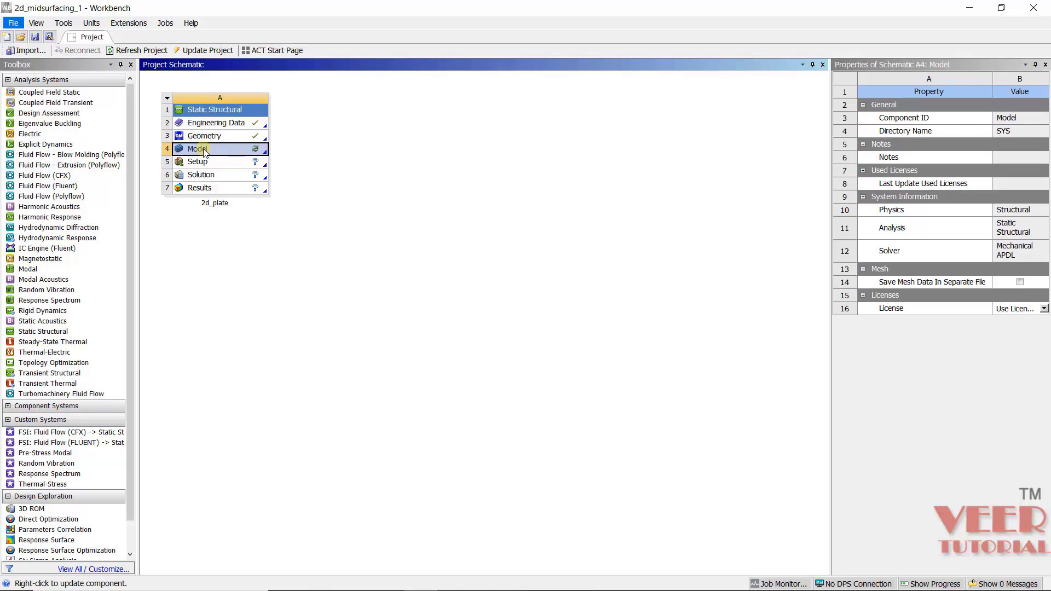
click(14, 23)
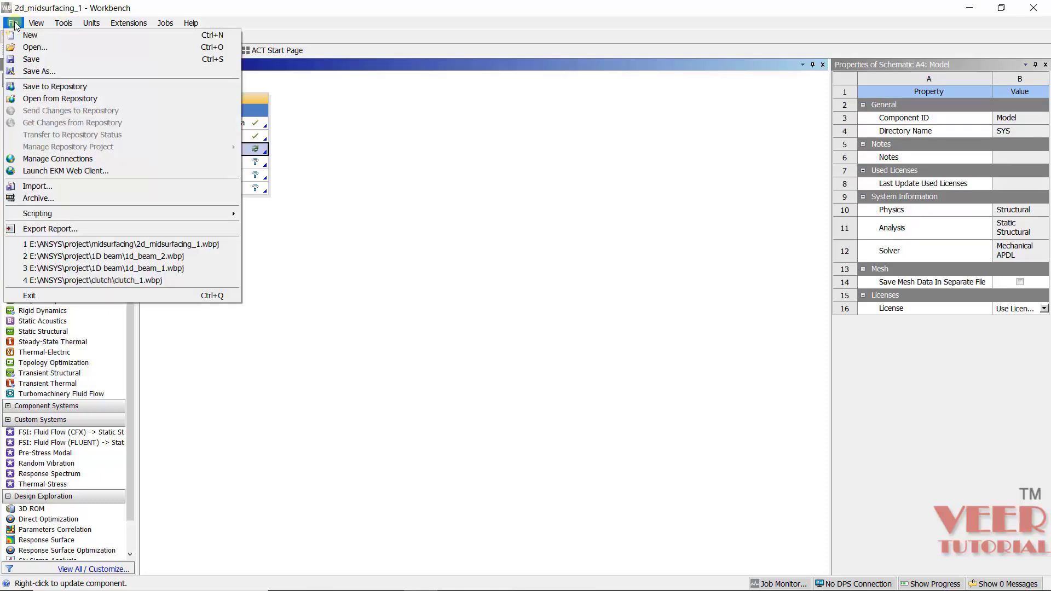
click(34, 47)
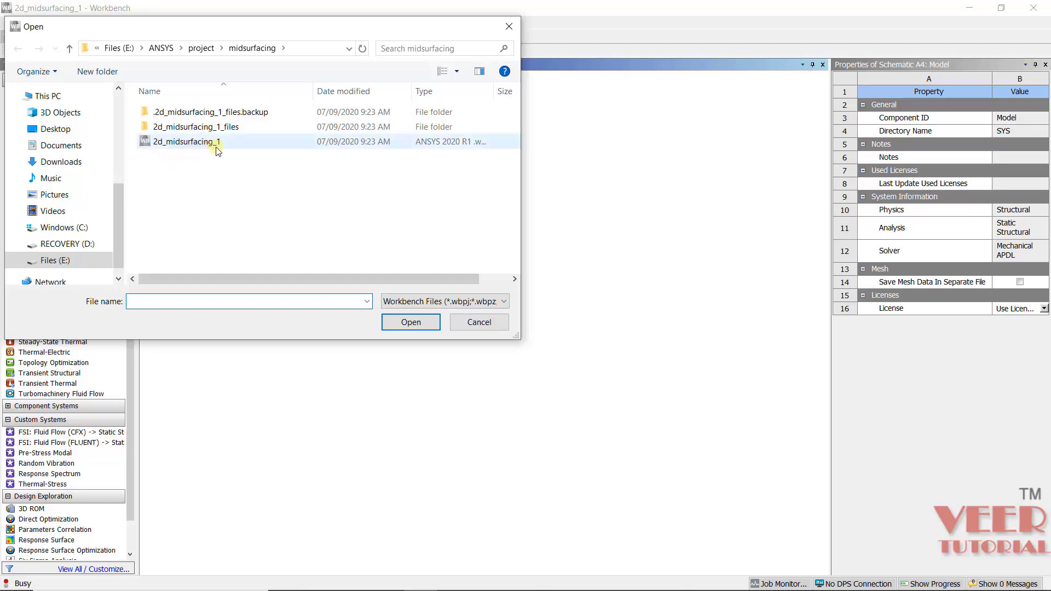
click(478, 321)
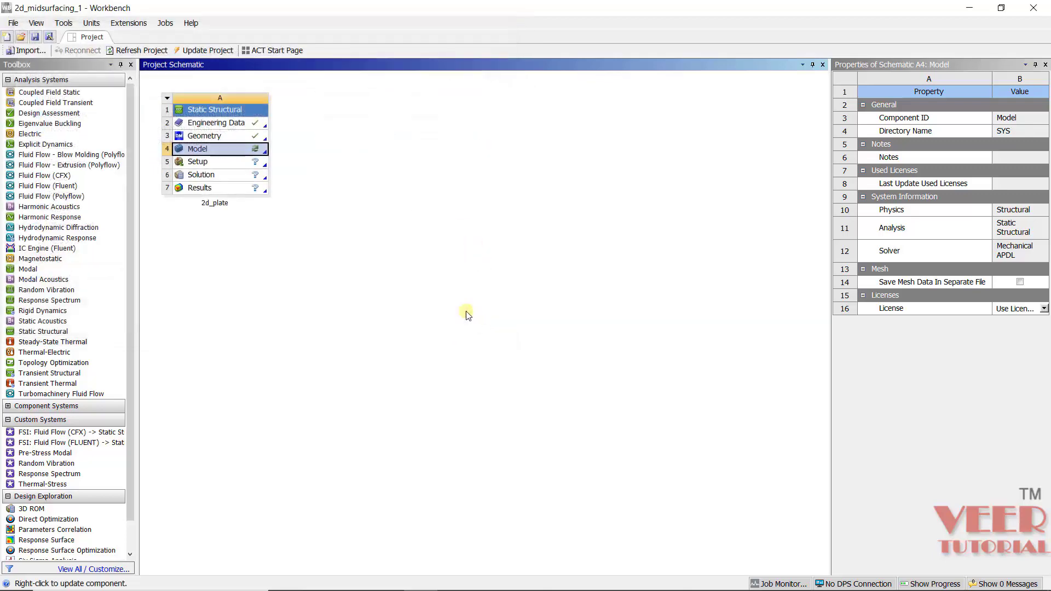
- Open the Static Structural model in Mechanical and assign the material steel to the plate's surface body
right_click(195, 155)
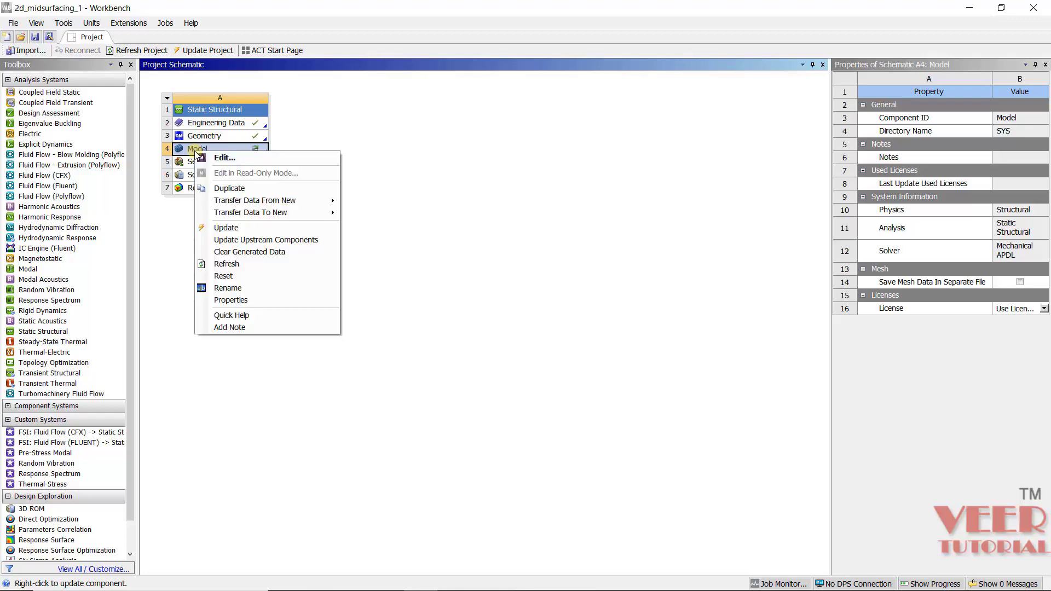
click(235, 159)
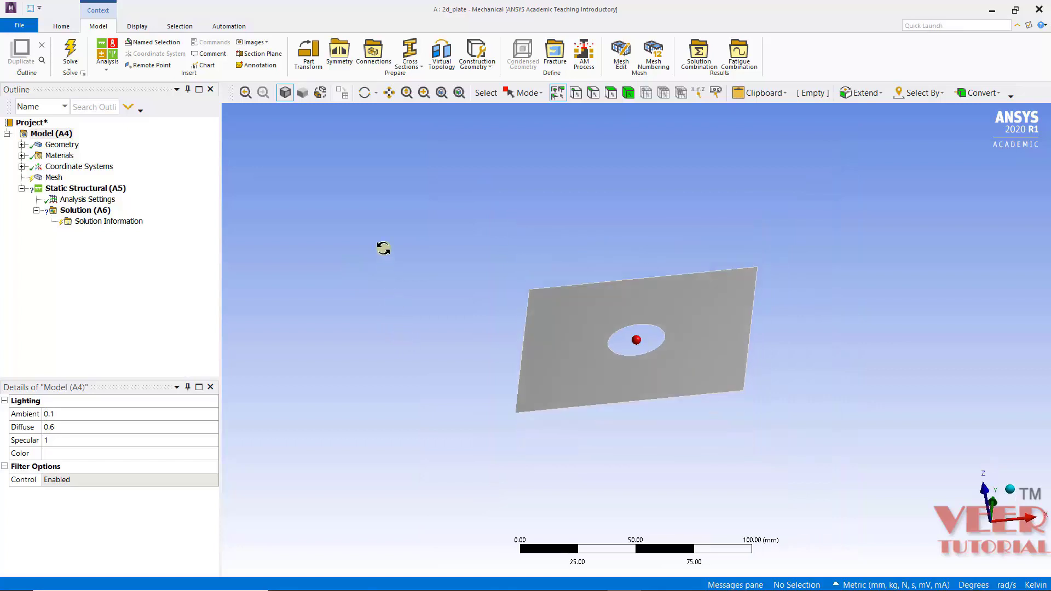
click(21, 144)
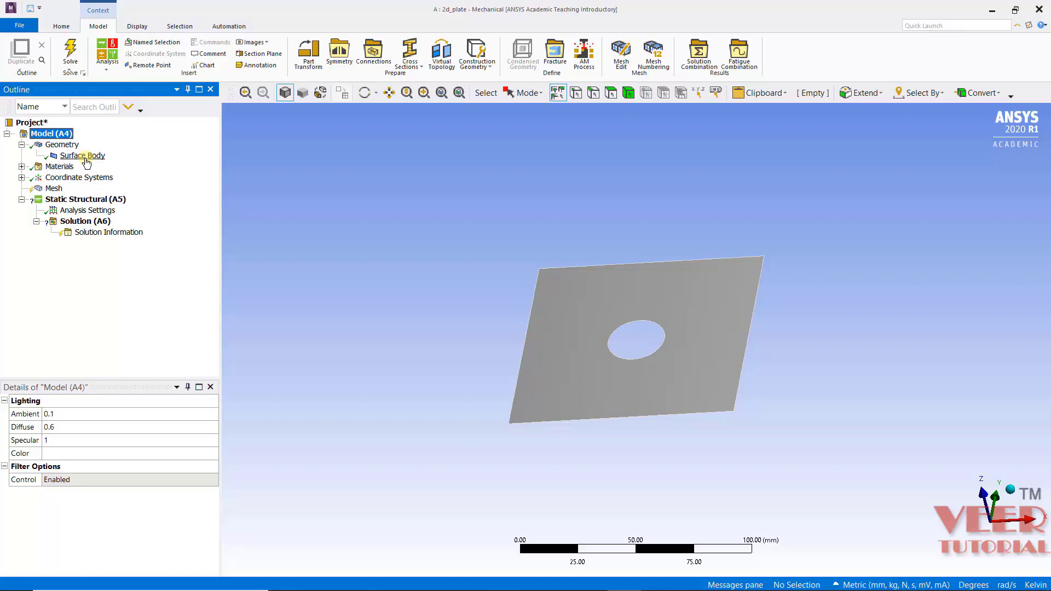
click(82, 156)
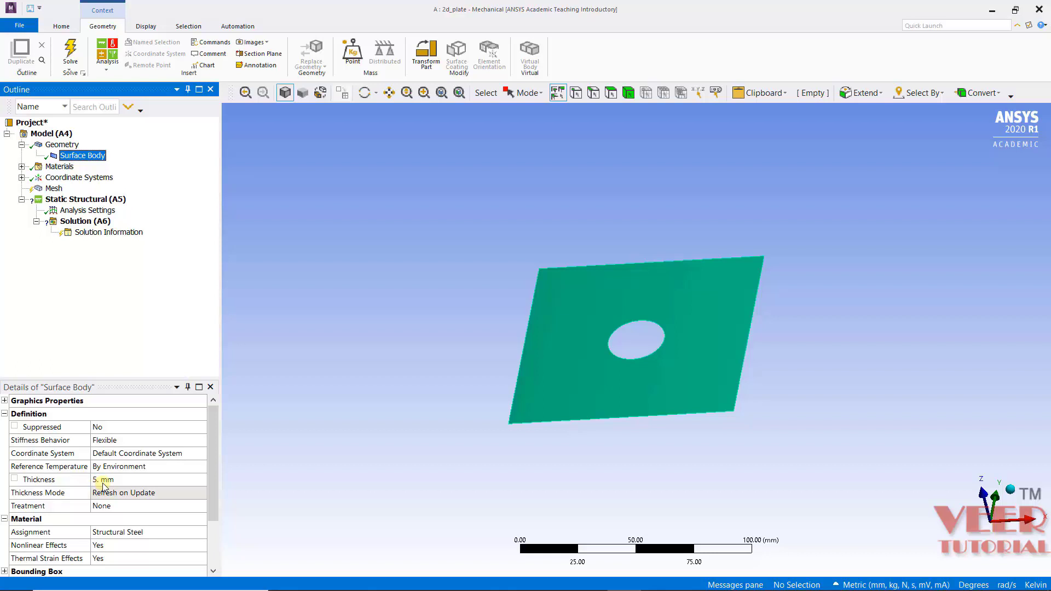
click(164, 533)
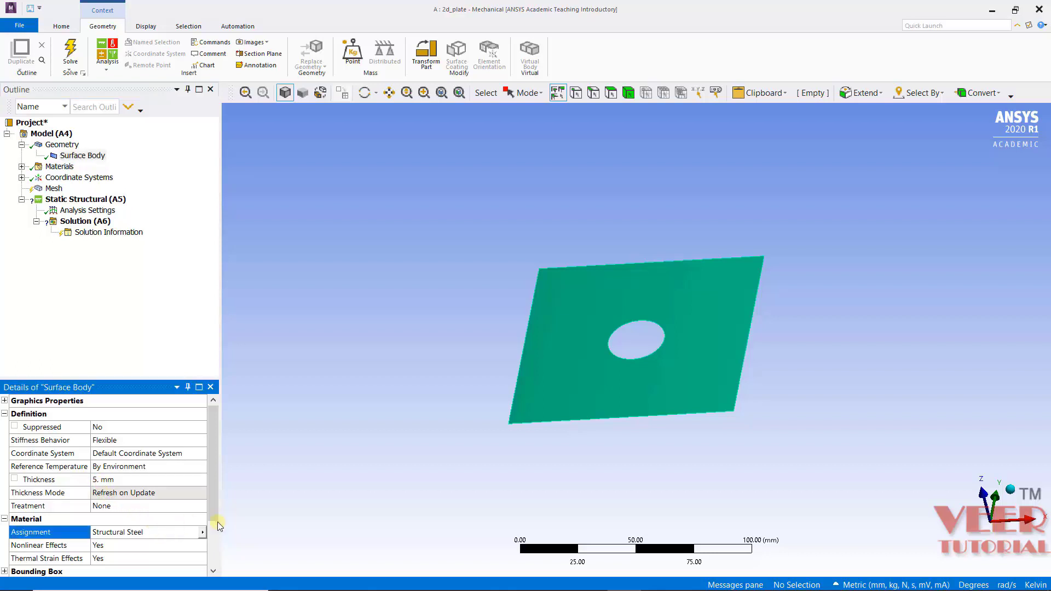
click(203, 532)
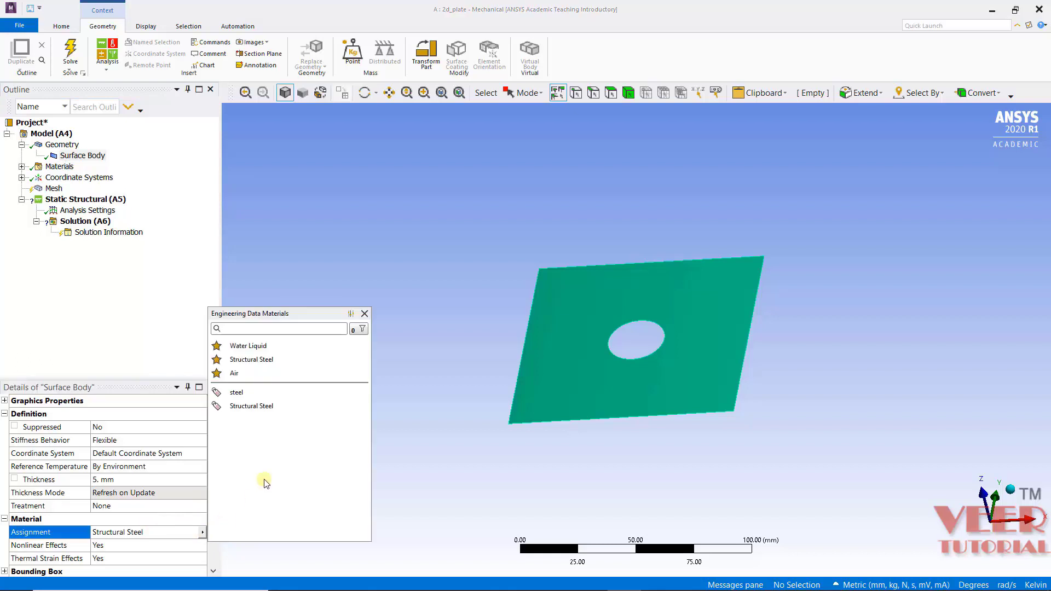
click(237, 393)
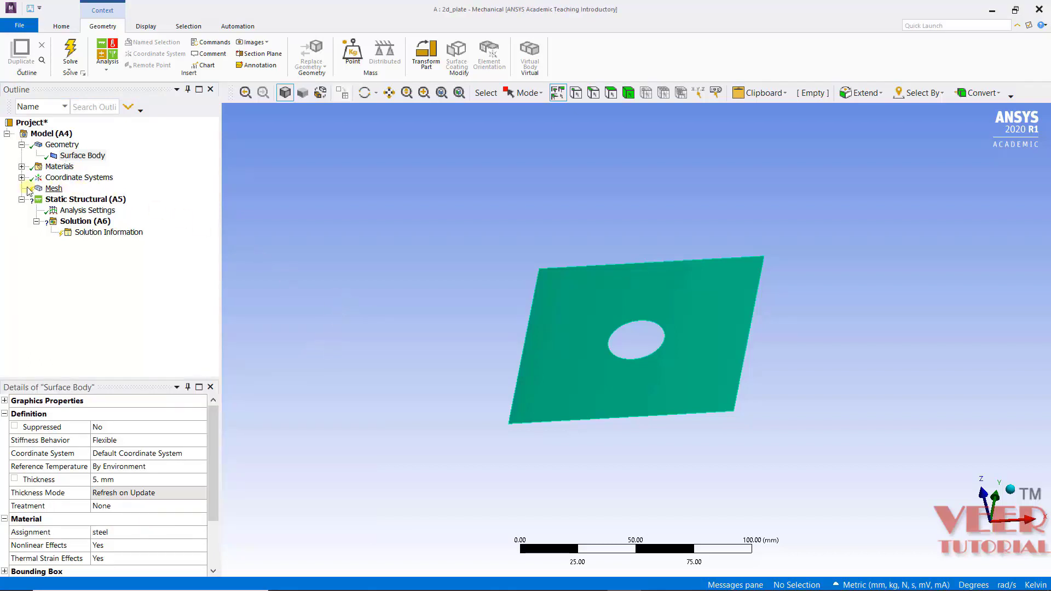
- Generate a mesh of the plate with the default element size and inspect it
click(52, 189)
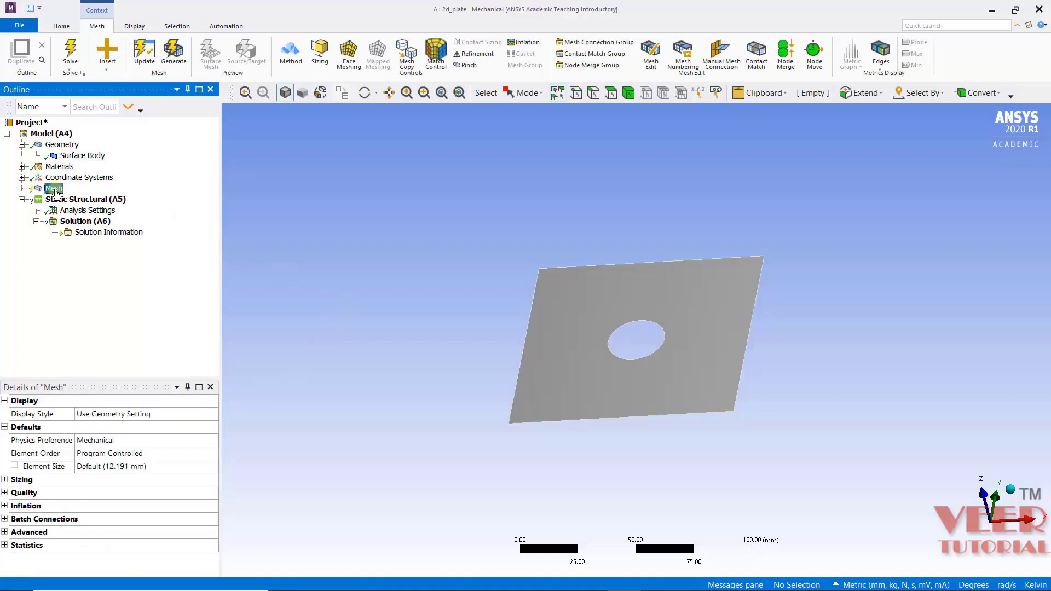
right_click(55, 193)
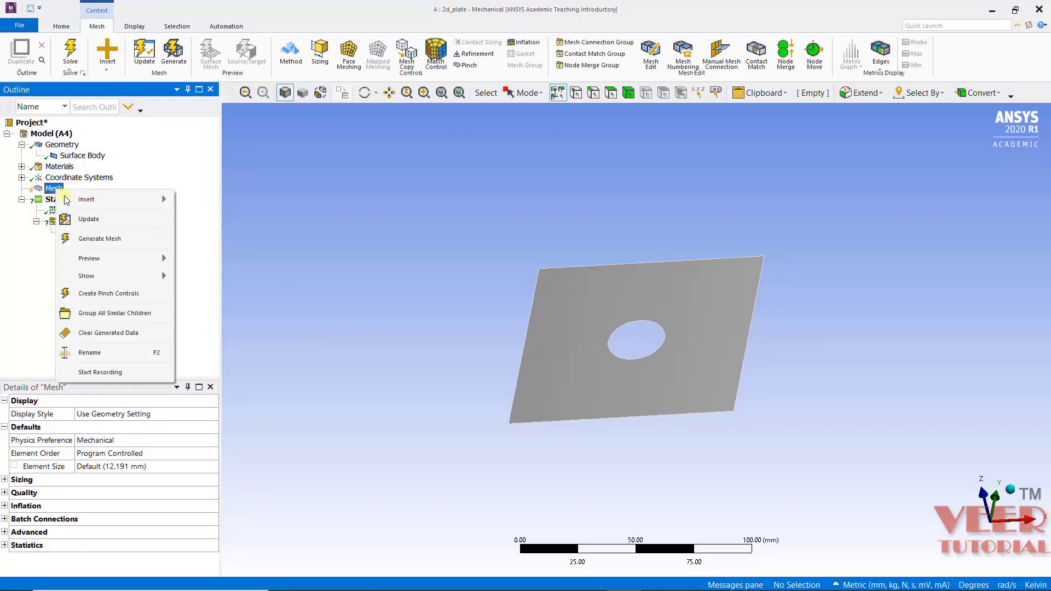
click(106, 240)
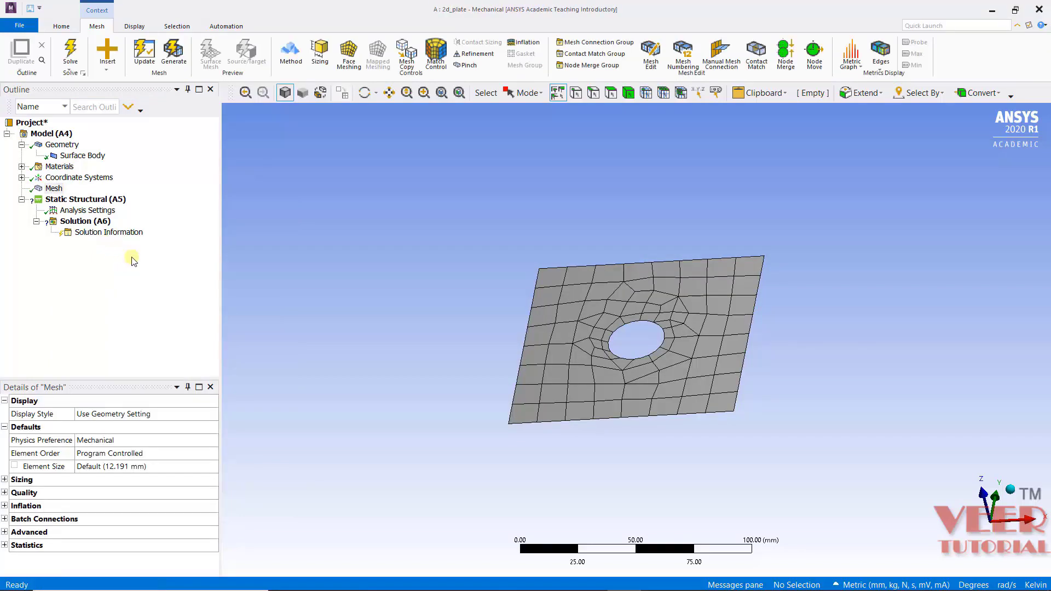
mouse_move(331, 315)
mouse_down()
mouse_move(340, 371)
mouse_move(352, 321)
mouse_move(323, 277)
mouse_move(259, 348)
mouse_move(291, 307)
mouse_move(328, 329)
mouse_up()
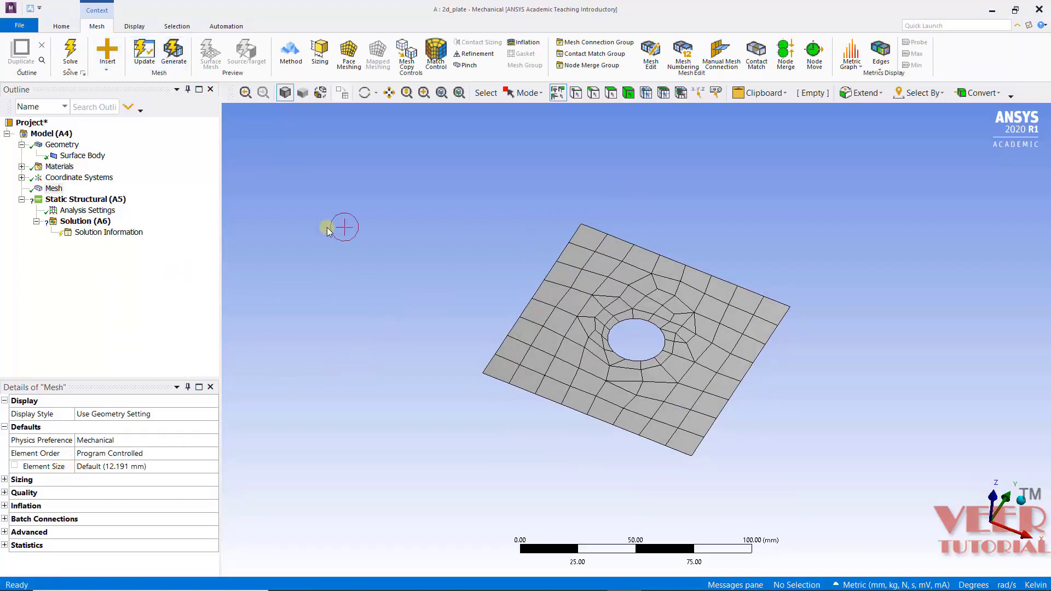
- Choose Metric (mm, kg, N, s, mV, mA) as the unit system
click(64, 27)
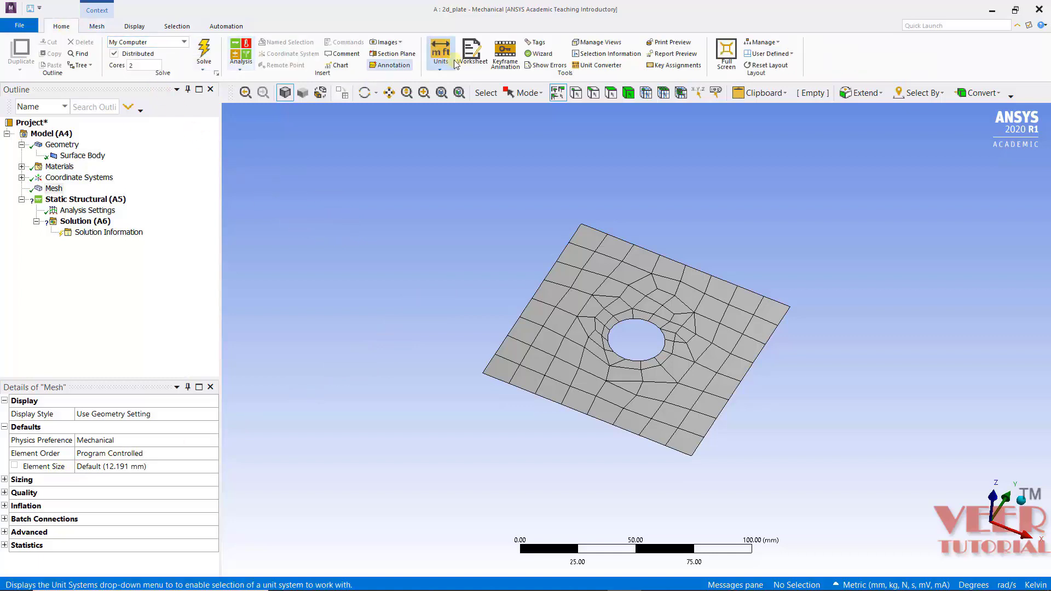
click(442, 70)
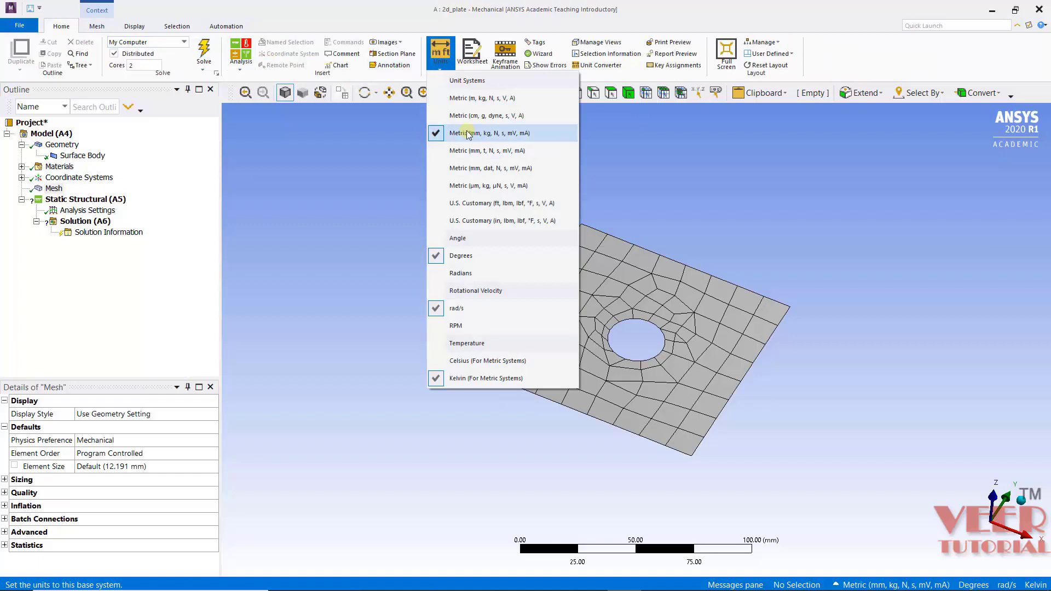
click(512, 134)
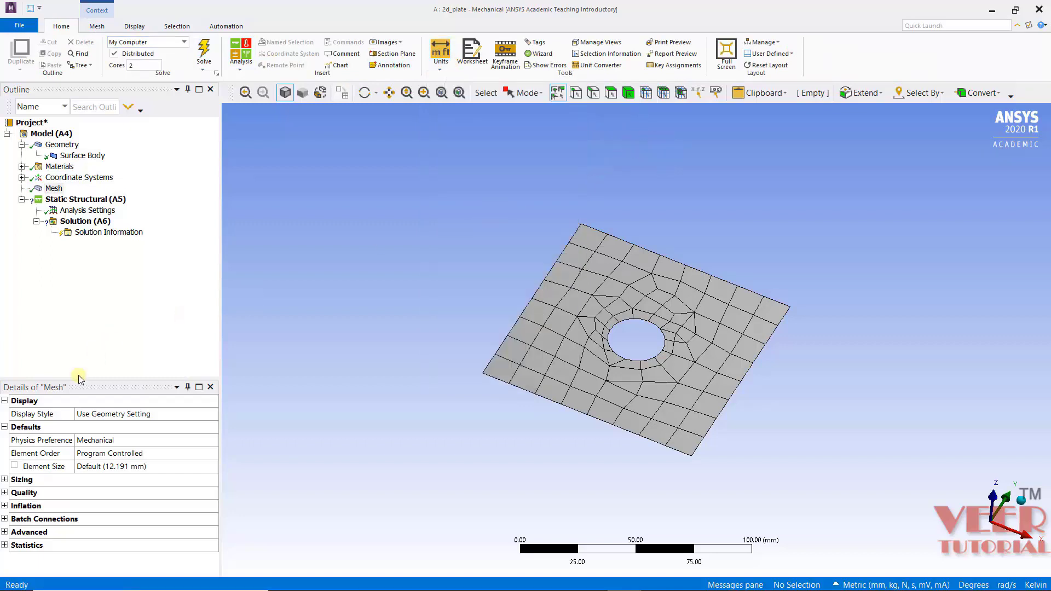
- Set the mesh element size to 3 mm and regenerate the plate's mesh
click(120, 470)
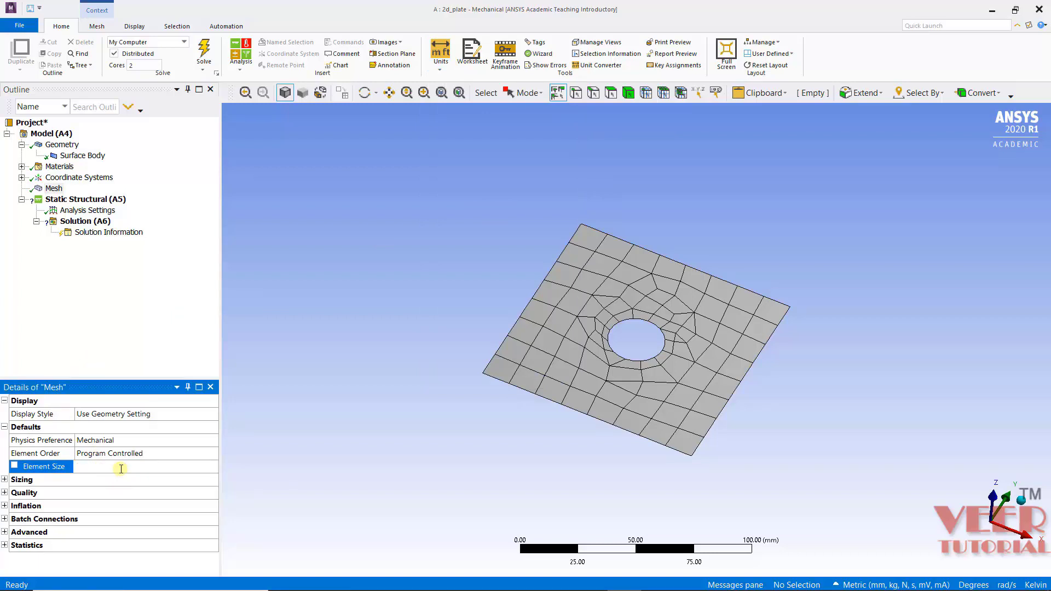
text(3)
key(Return)
click(53, 189)
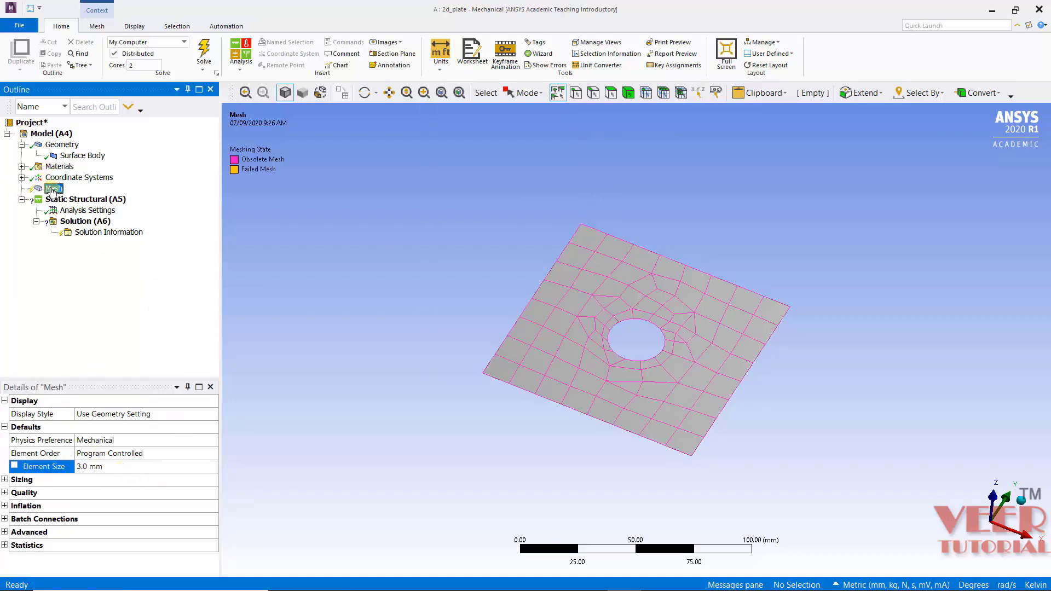
right_click(53, 191)
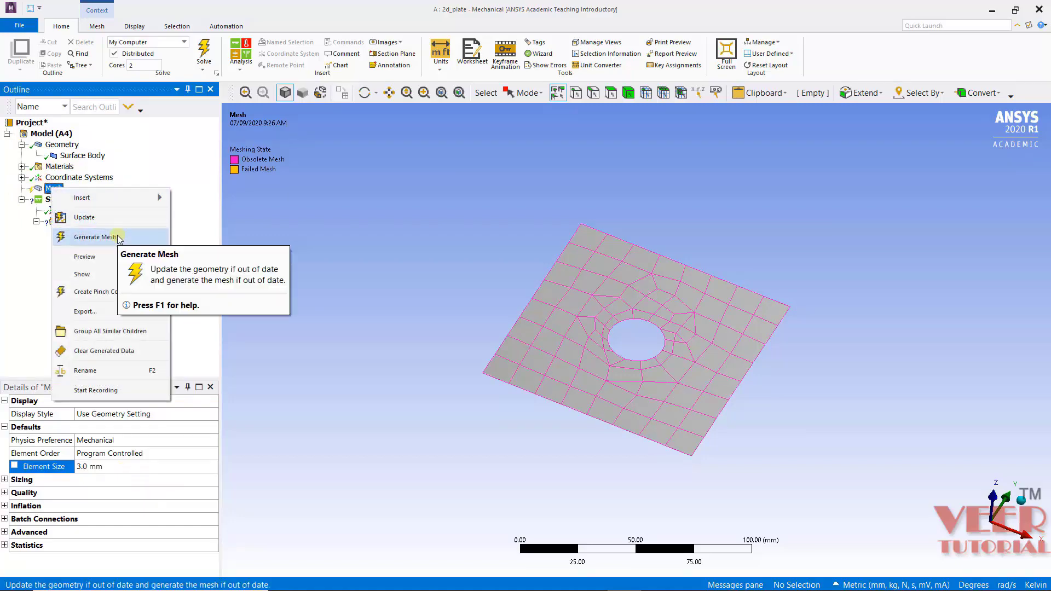
click(118, 238)
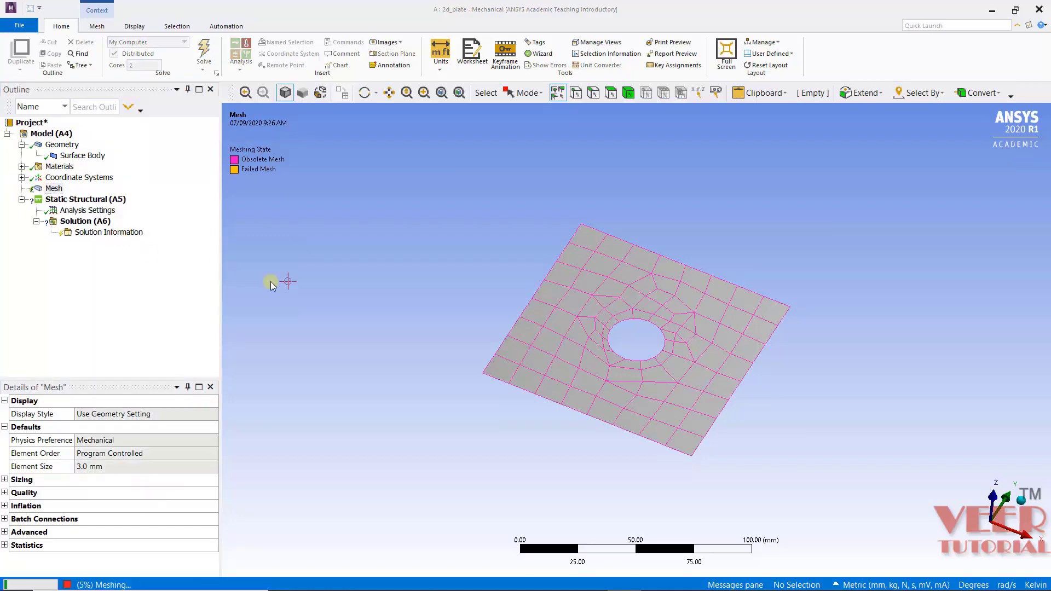
middle_drag(323, 313, 396, 280)
middle_drag(753, 284, 684, 349)
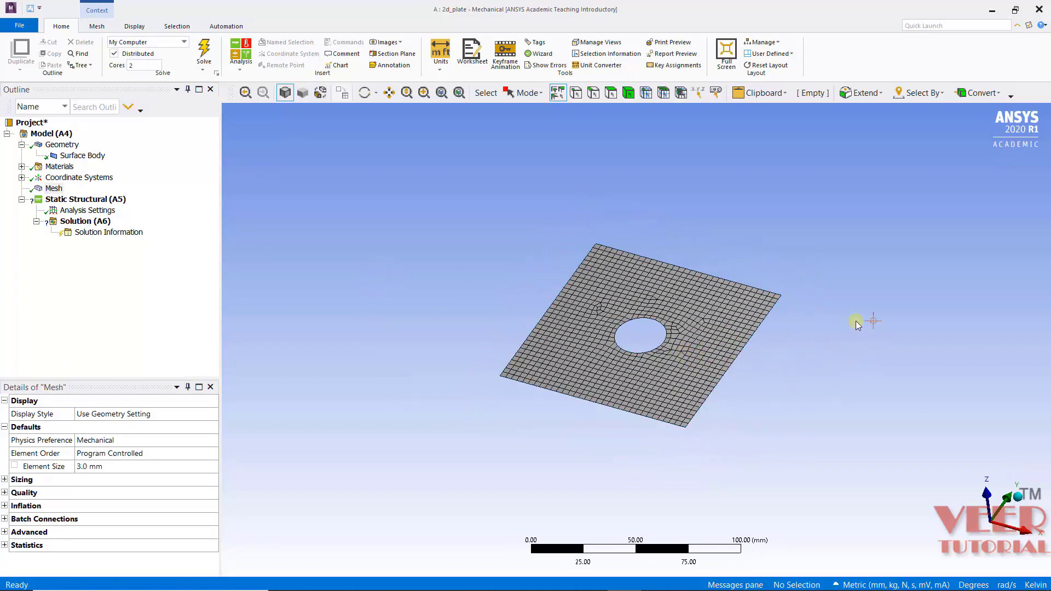
- Show the mesh statistics to check the numbers of nodes and elements
click(5, 545)
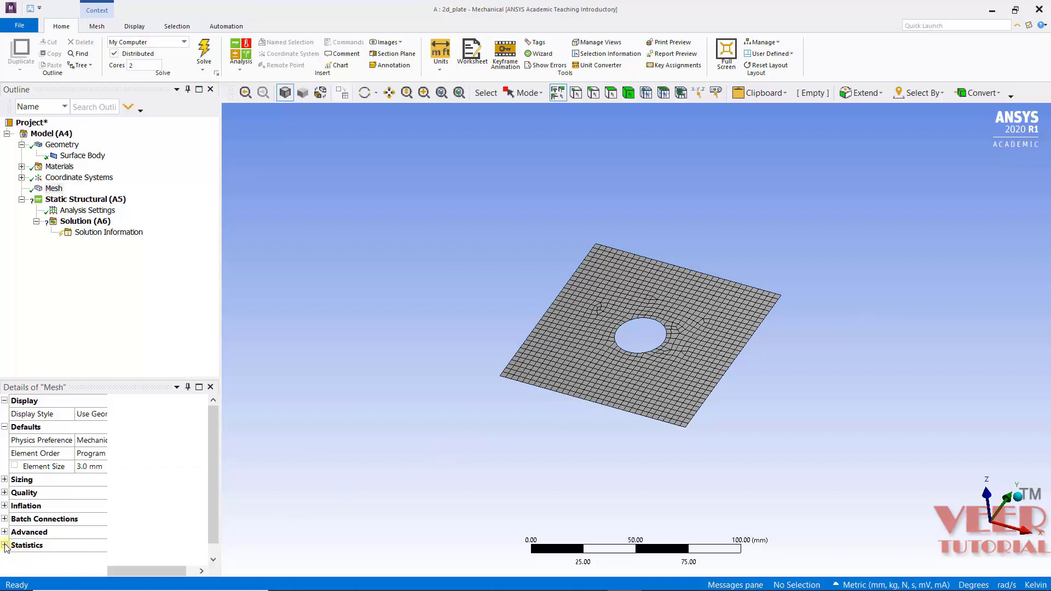
scroll(187, 528, down, 1)
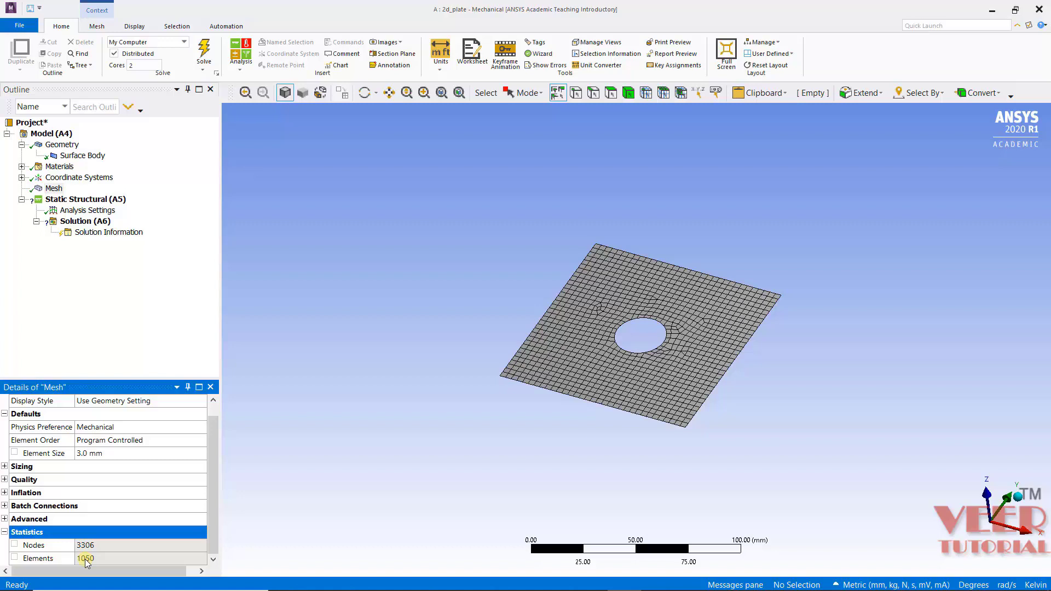
click(288, 296)
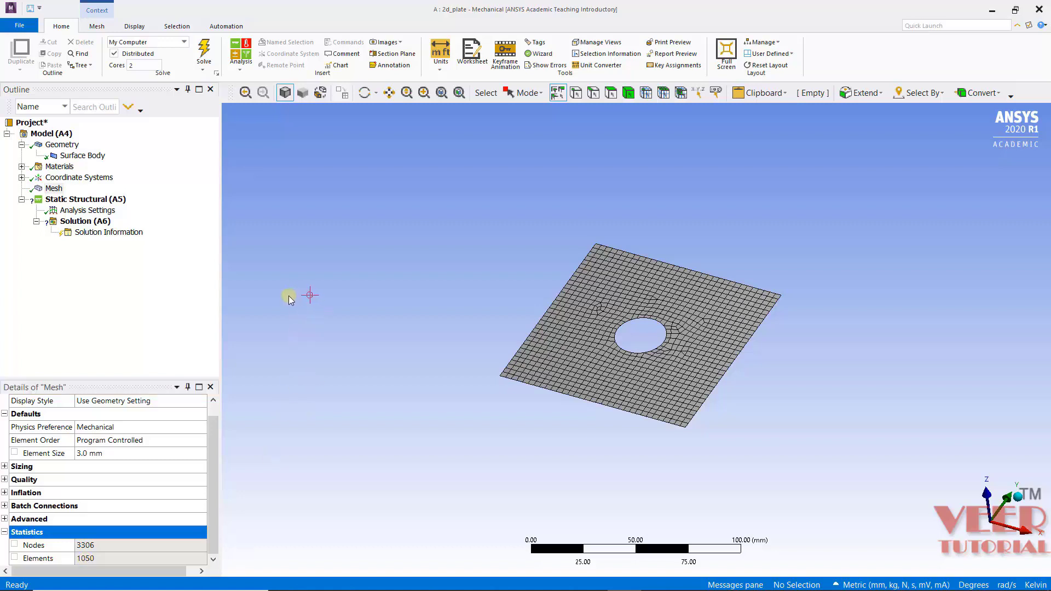
- Insert a Force load under Static Structural and select the circular edge of the plate's central hole
click(79, 197)
right_click(78, 198)
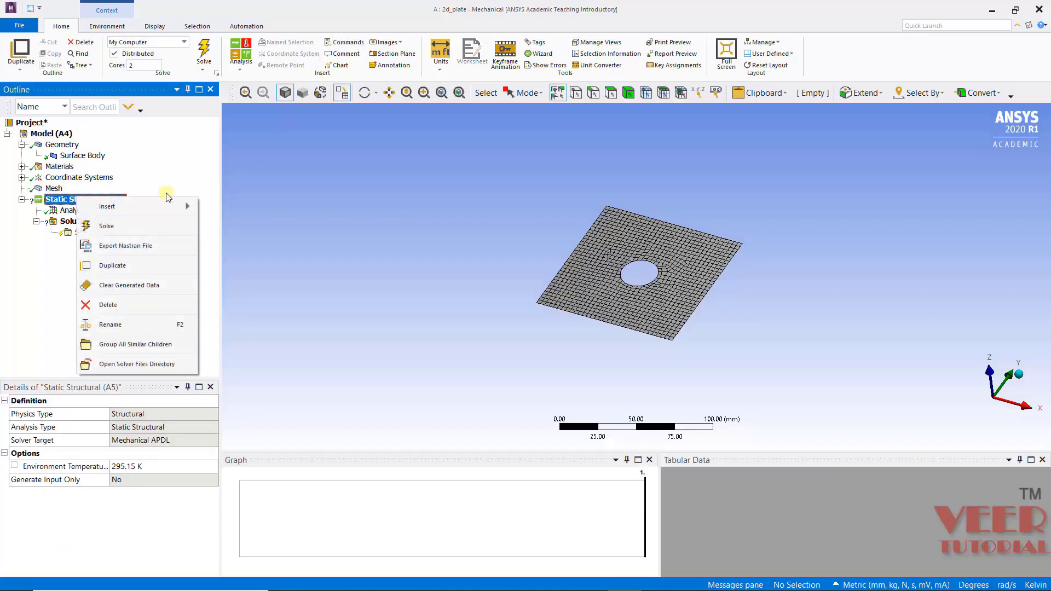
mouse_move(183, 204)
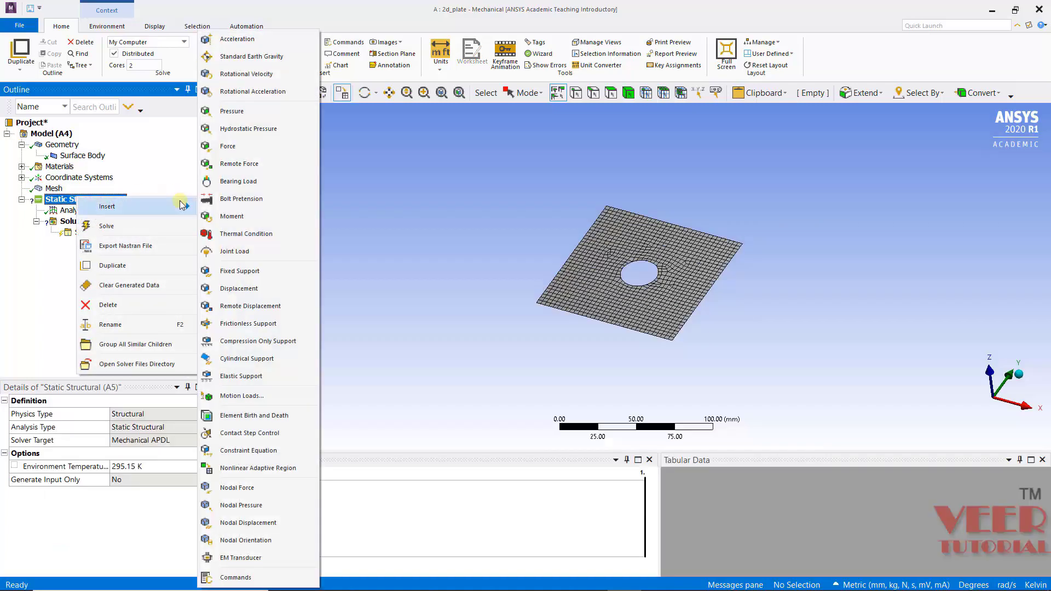
click(253, 149)
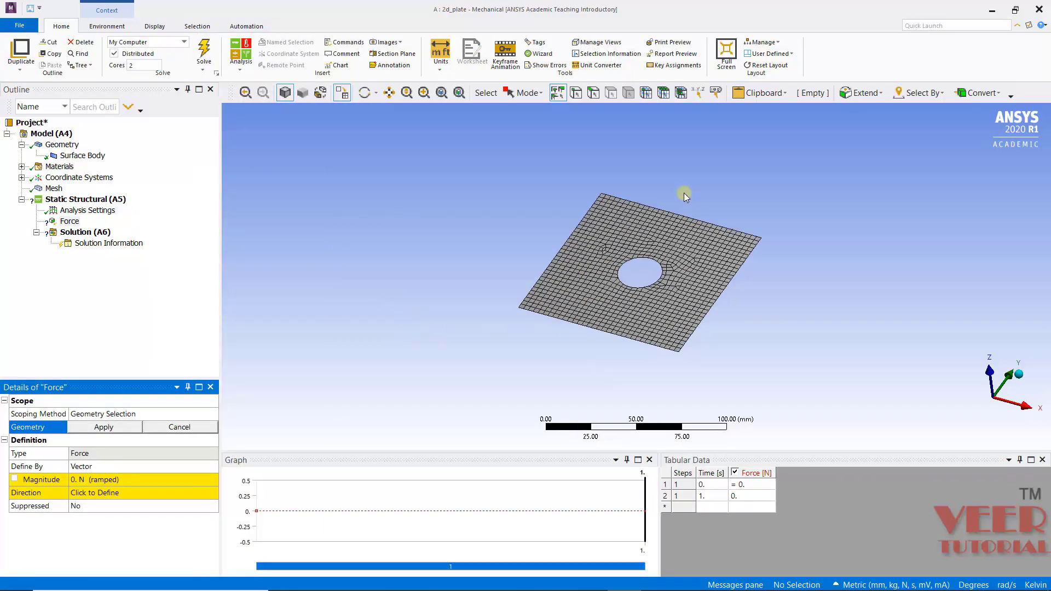
scroll(682, 196, up, 4)
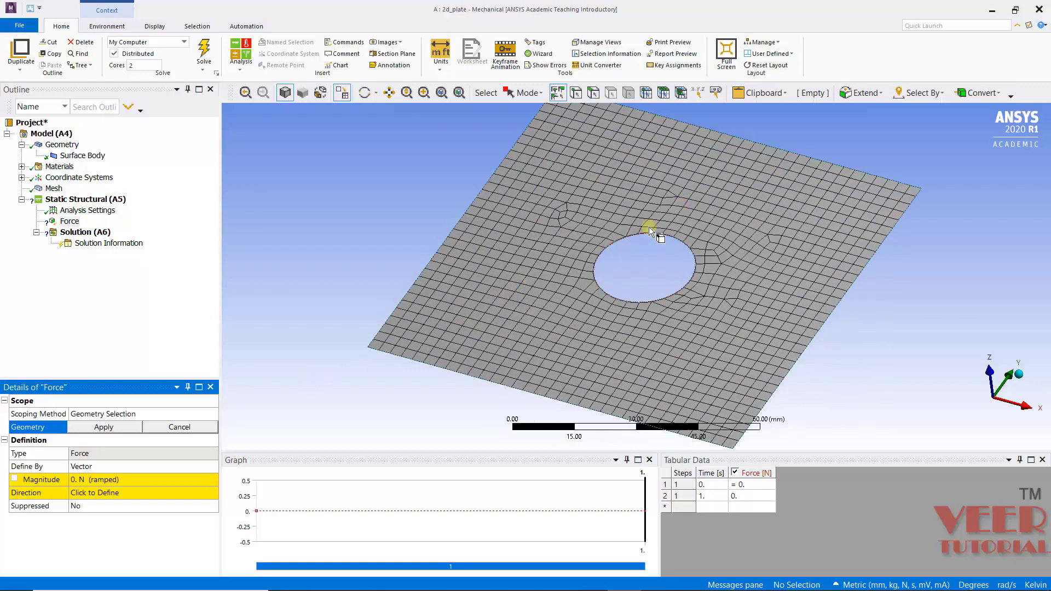
click(593, 93)
click(644, 236)
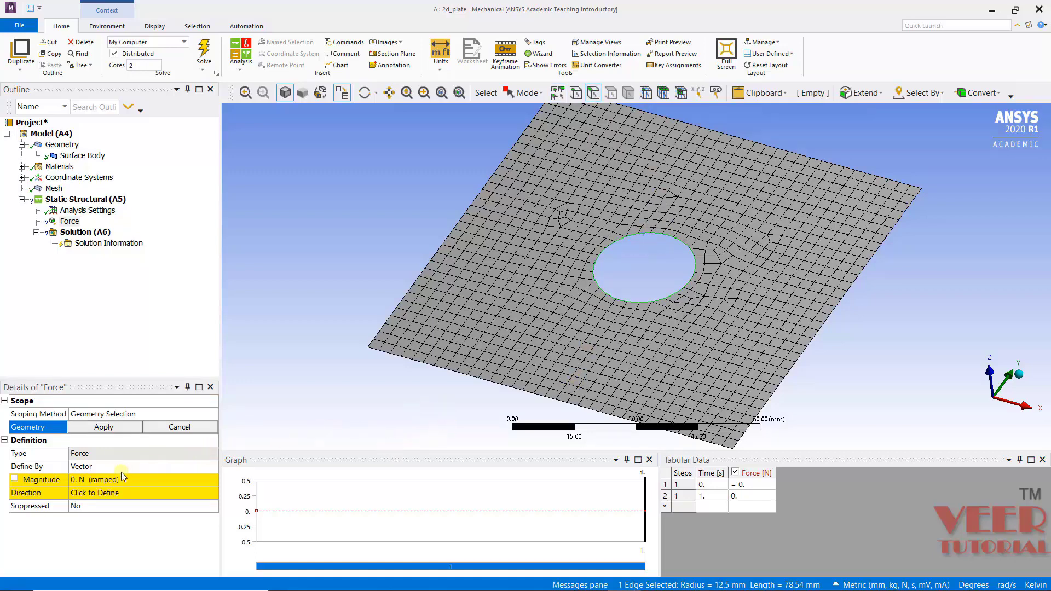
- Define the force by Components and set its Z component to -10000 N
click(104, 467)
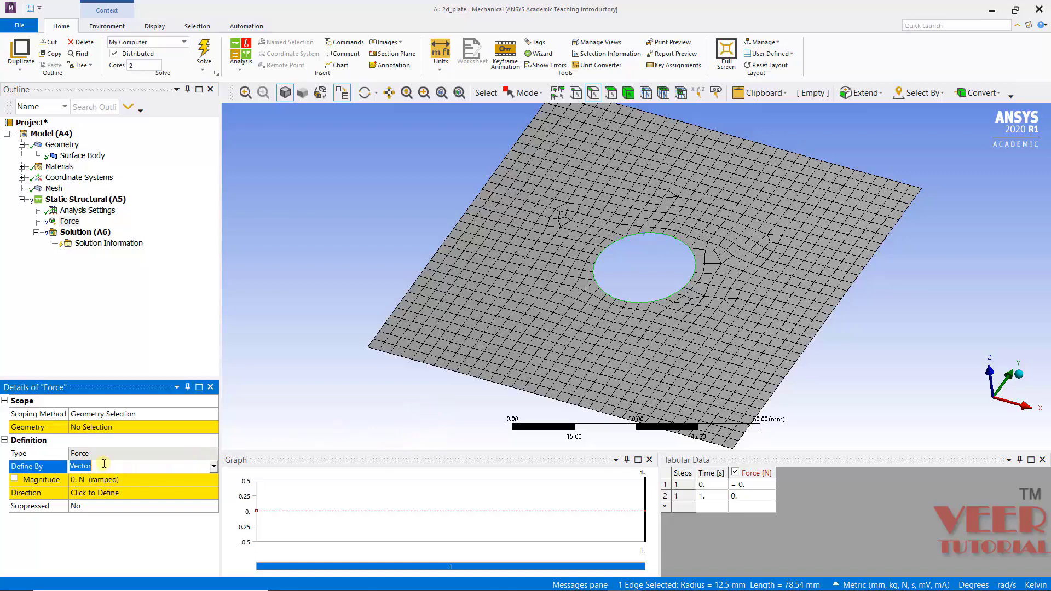
click(212, 467)
click(148, 481)
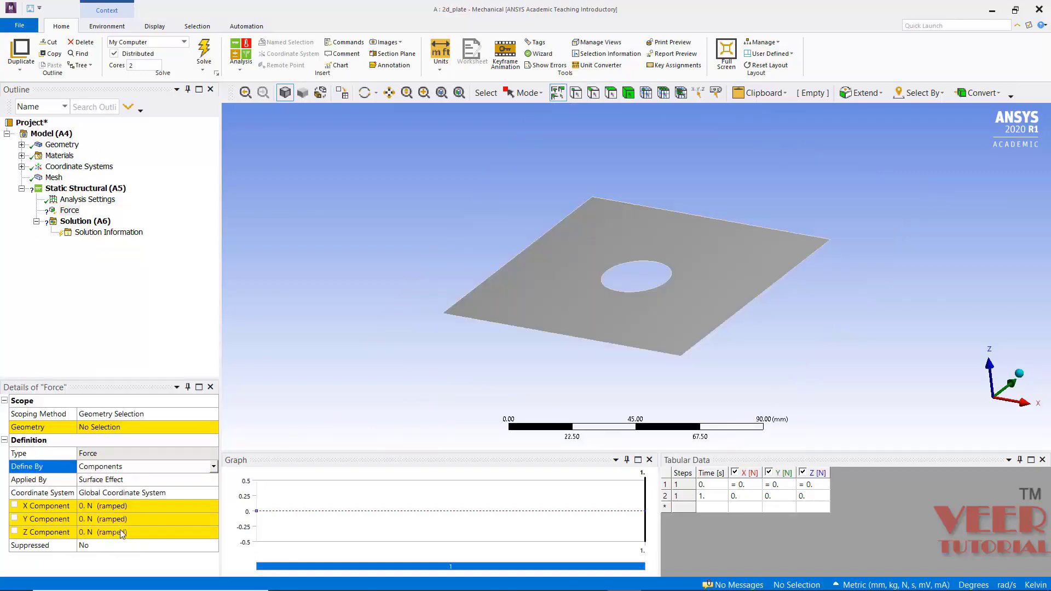
click(121, 532)
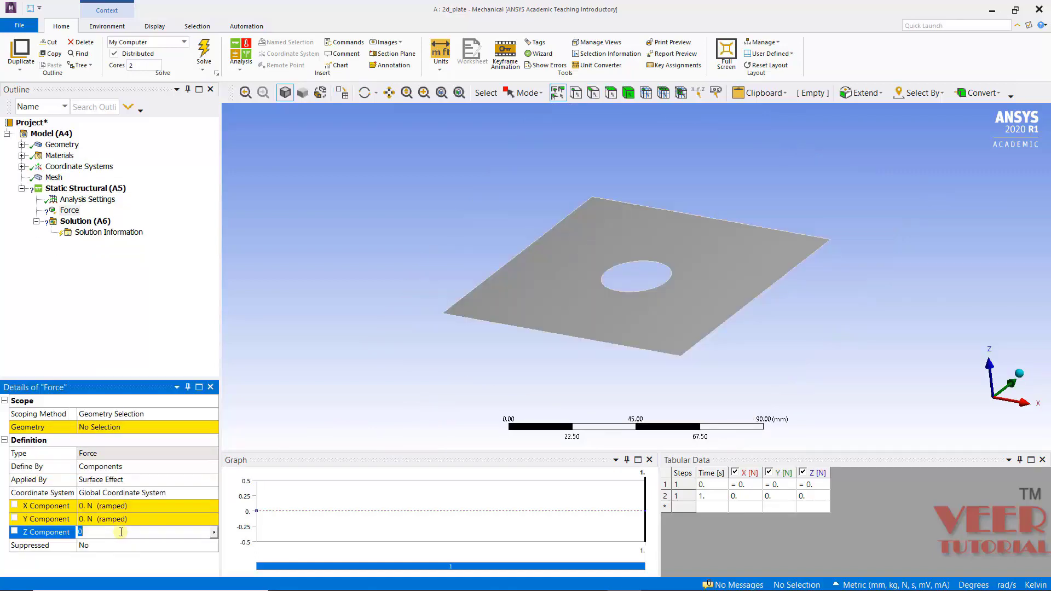
text(-10000)
key(Return)
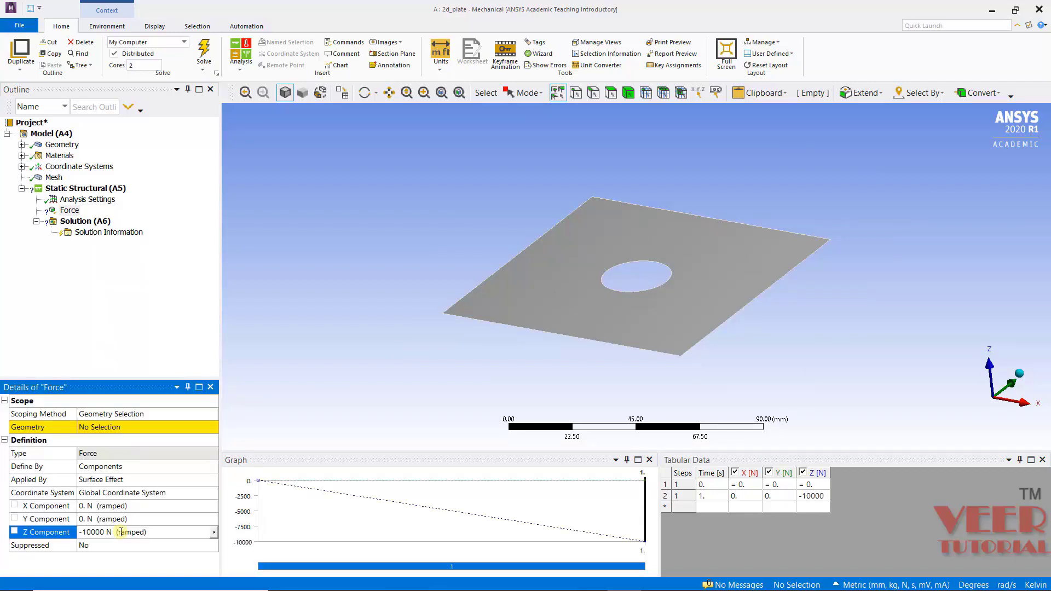
- Scope the force to the circular edge of the plate's central hole
click(148, 431)
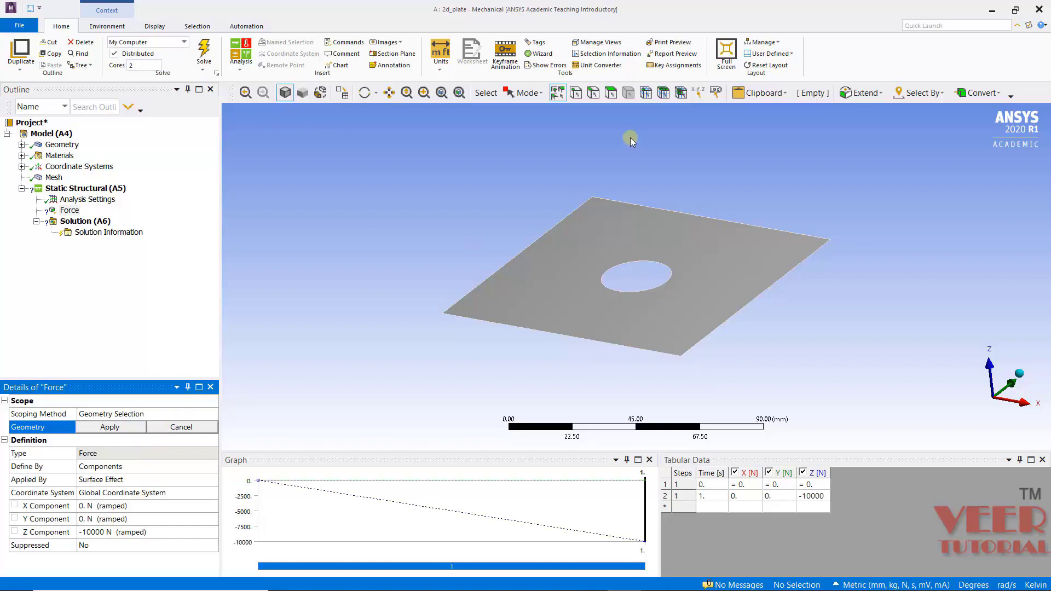
click(593, 93)
click(629, 264)
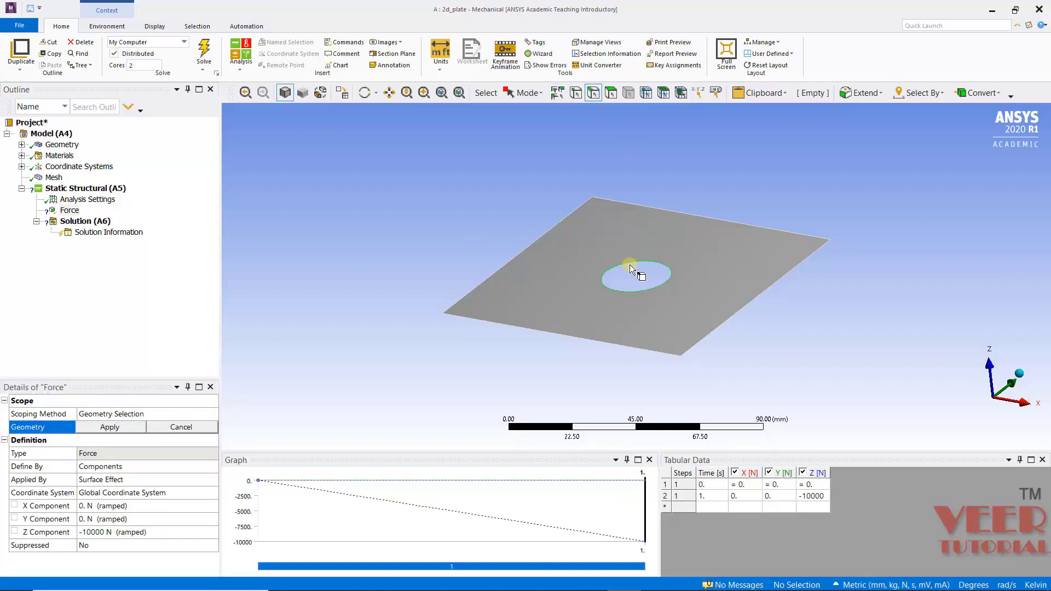
click(128, 430)
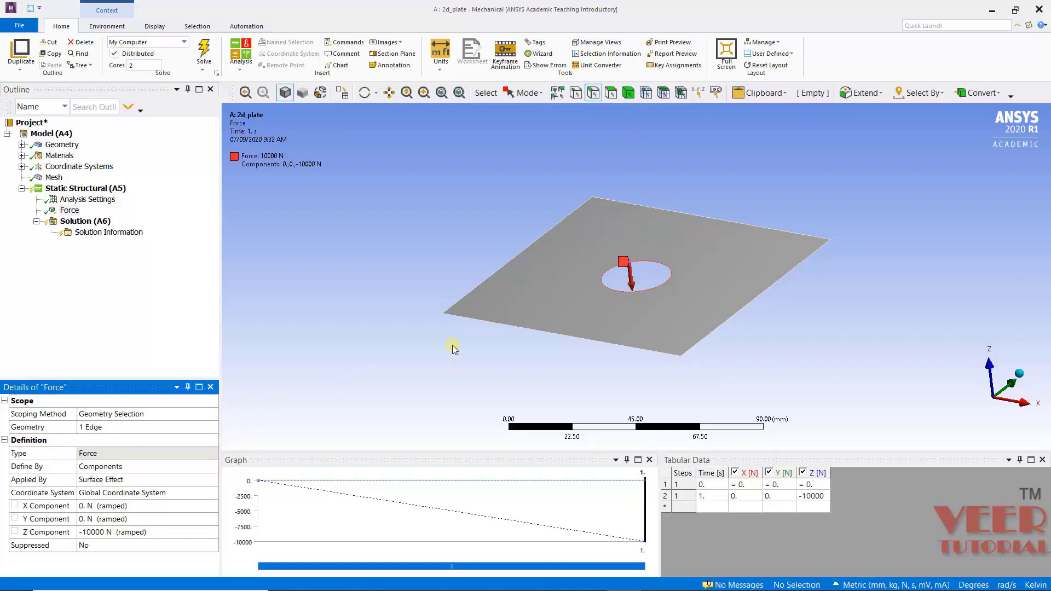
- Insert a Fixed Support under Static Structural and apply it to the plate's outer edge on the negative Y side
middle_drag(423, 347, 390, 345)
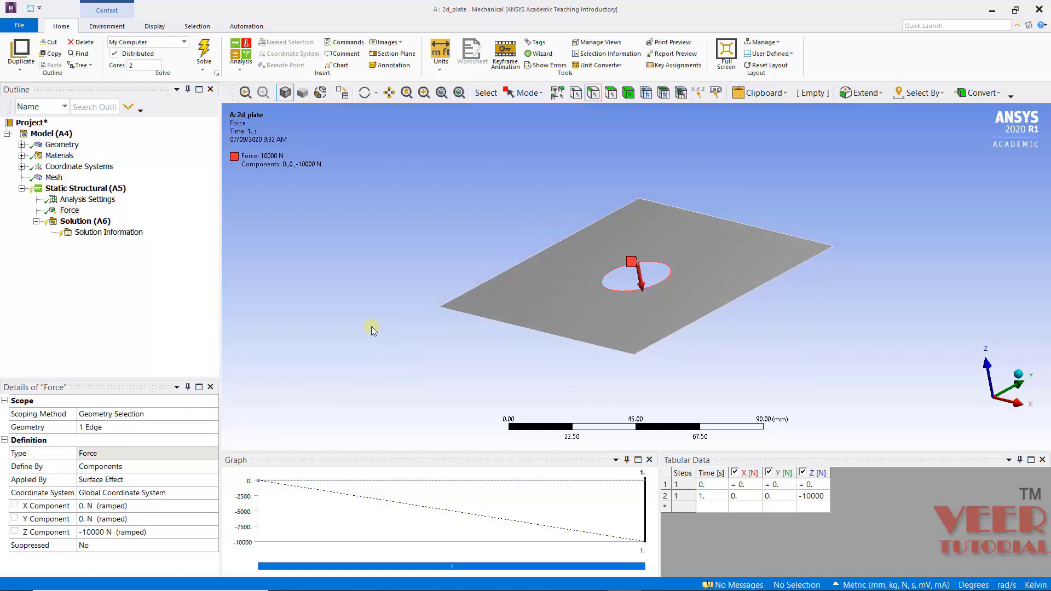
click(86, 189)
right_click(86, 192)
mouse_move(181, 200)
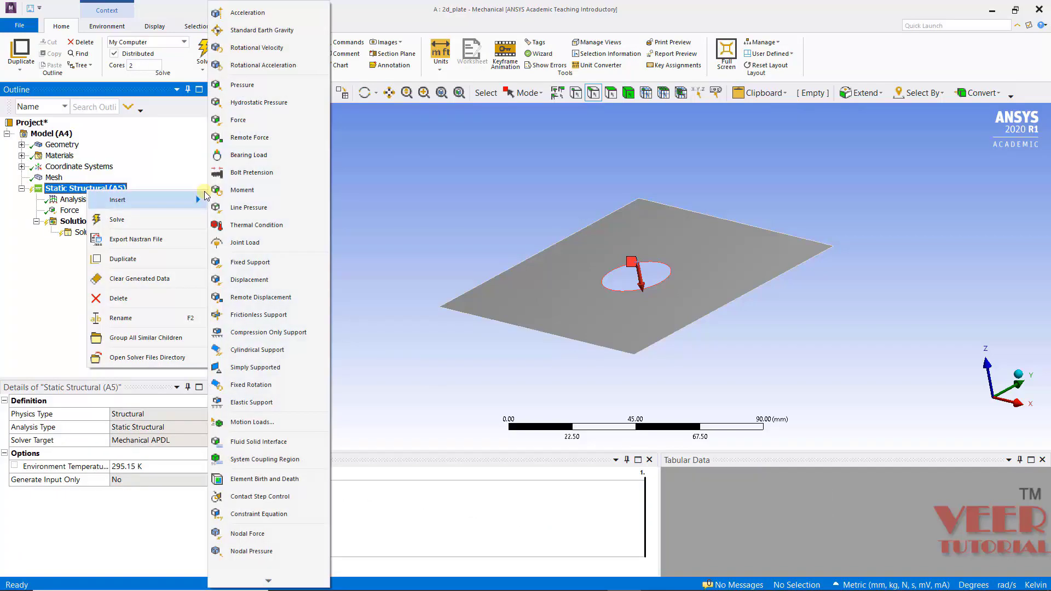
click(257, 263)
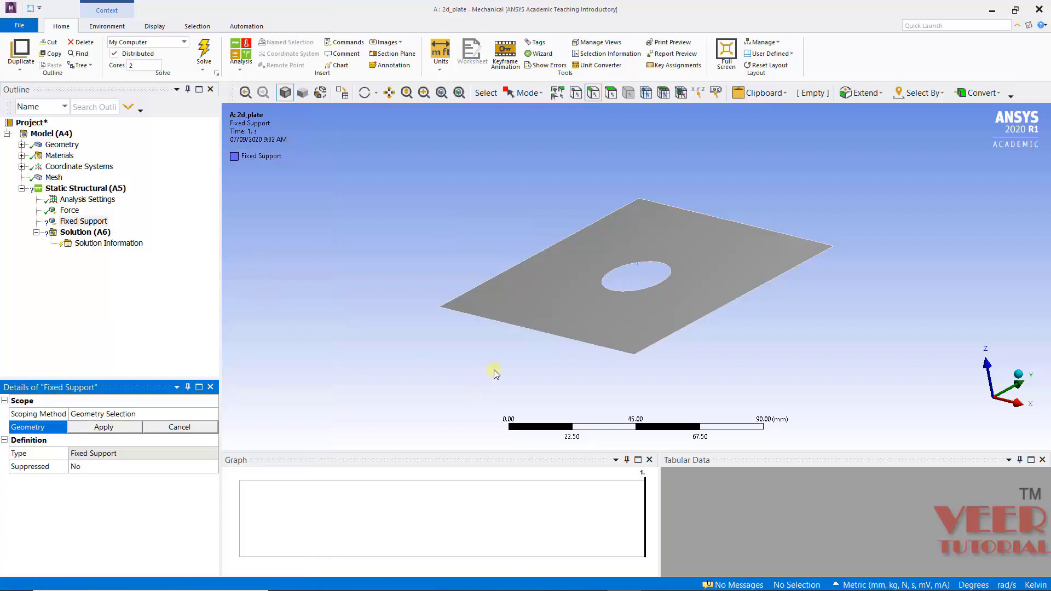
click(533, 332)
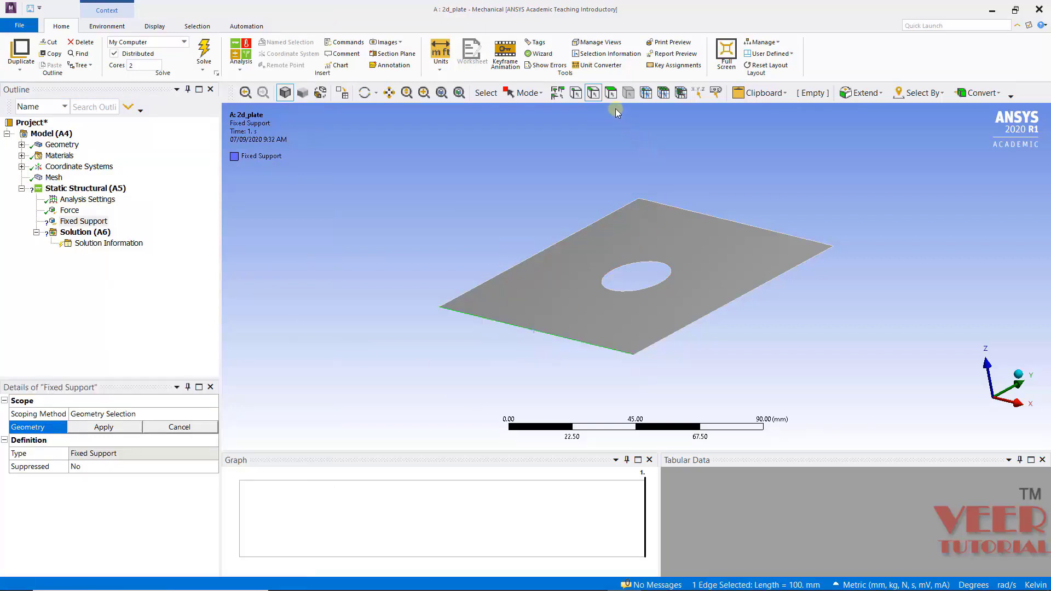
click(103, 427)
- Add a Total Deformation result to the Solution
middle_drag(492, 364, 482, 342)
click(83, 232)
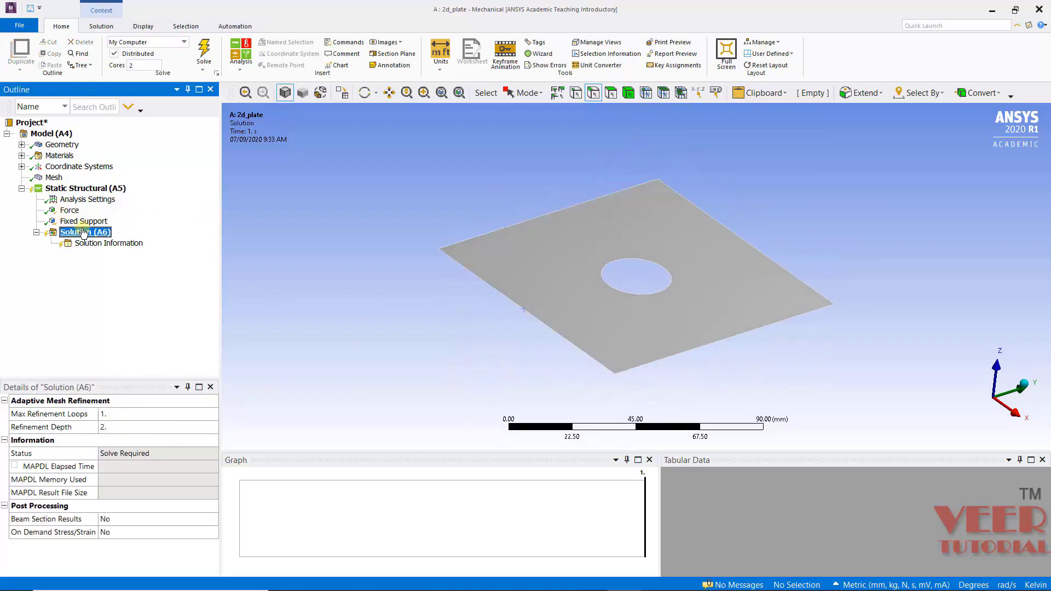
right_click(84, 232)
mouse_move(154, 242)
mouse_move(272, 241)
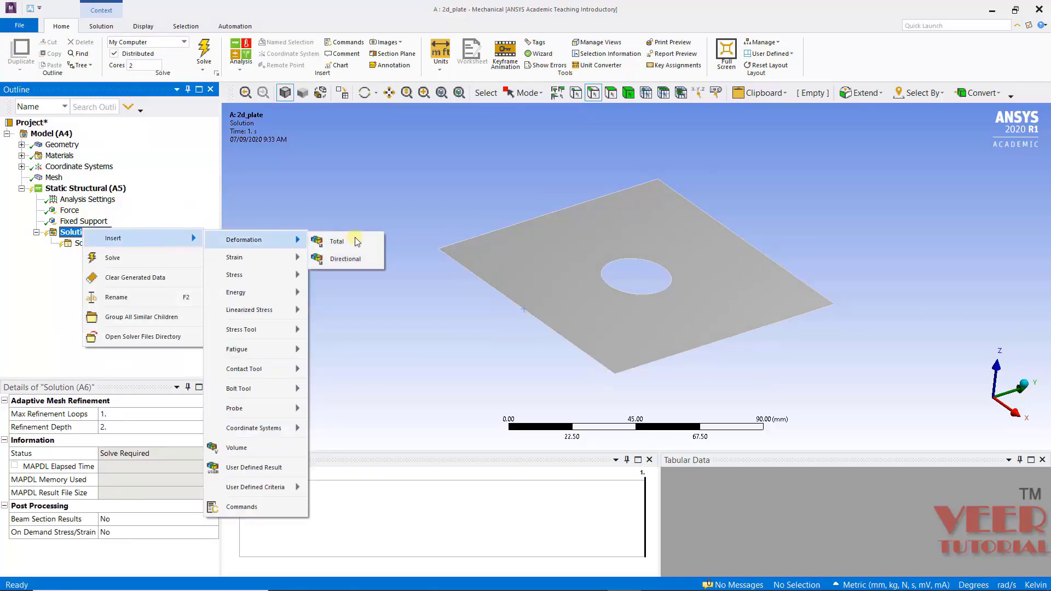
click(331, 241)
- Add an Equivalent (von-Mises) Stress result to the Solution
click(88, 232)
right_click(100, 235)
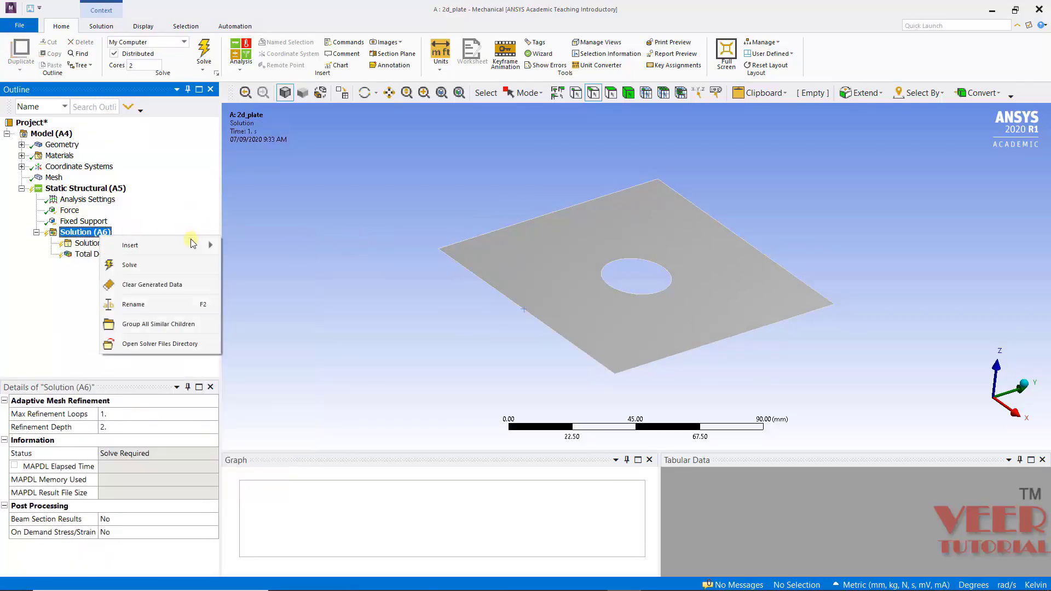
mouse_move(194, 250)
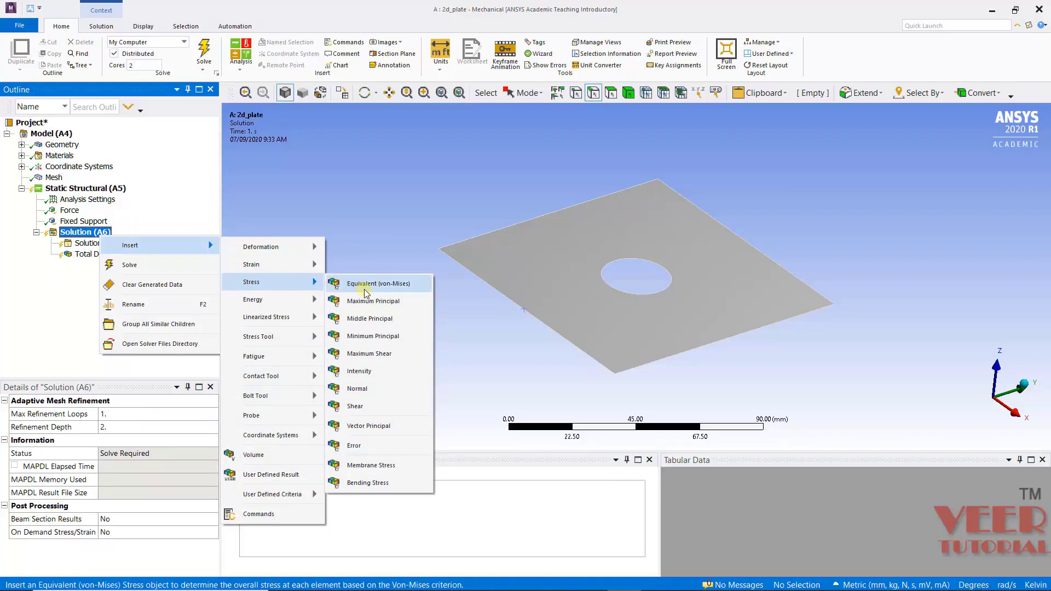
click(366, 284)
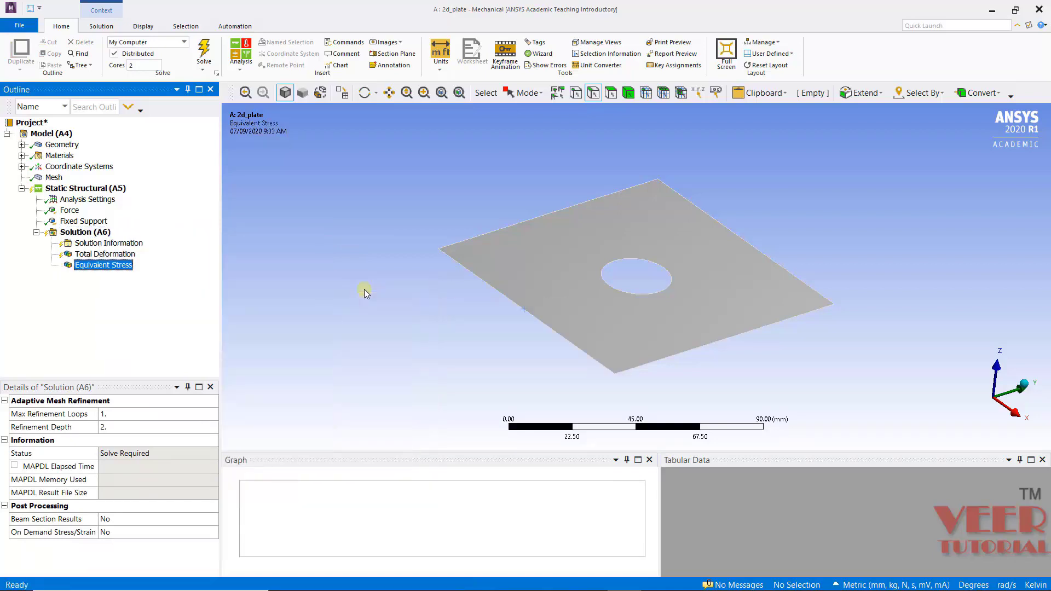
- Solve the static structural analysis
click(100, 233)
right_click(99, 234)
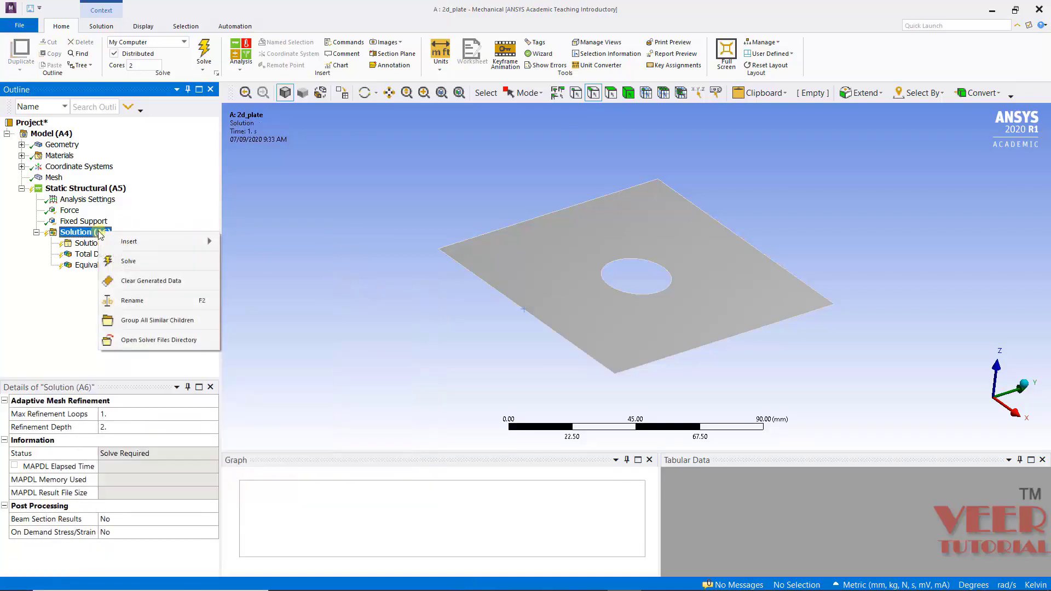
click(164, 266)
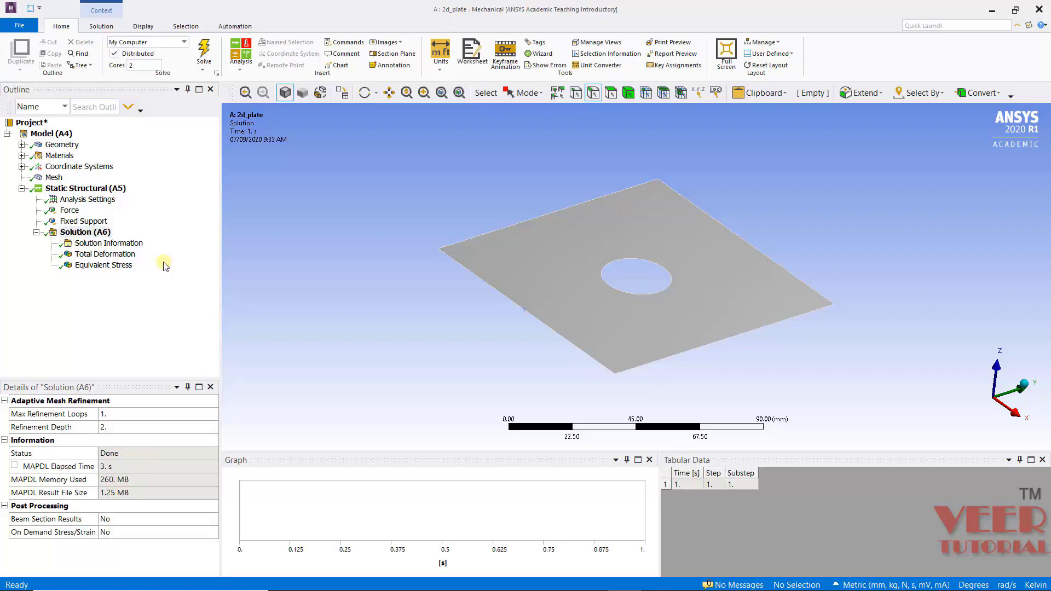
- Examine the Total Deformation and Equivalent Stress contour plots of the plate from different angles
click(113, 253)
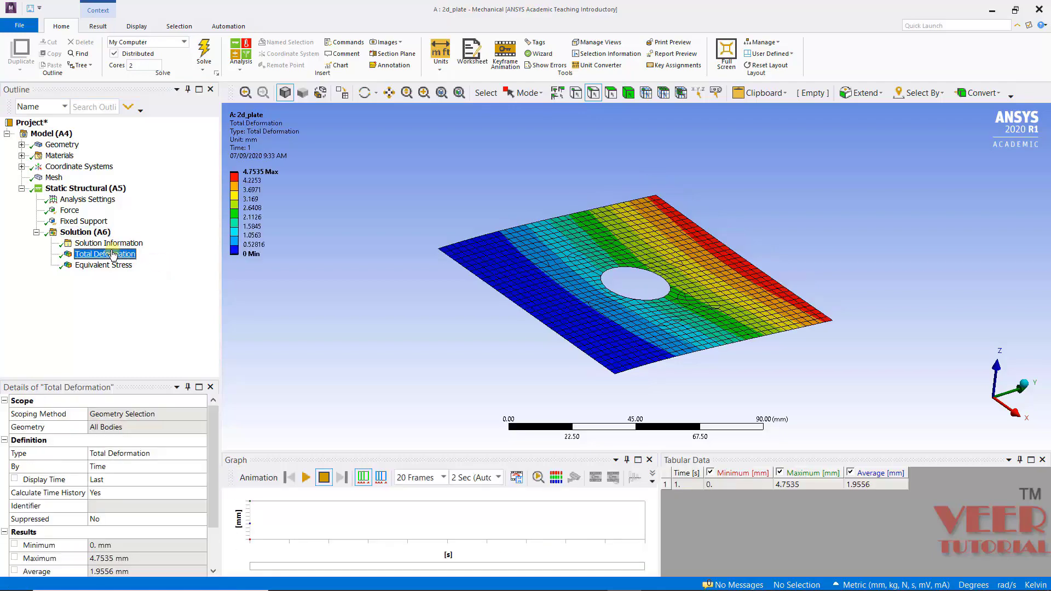
middle_drag(346, 329, 312, 363)
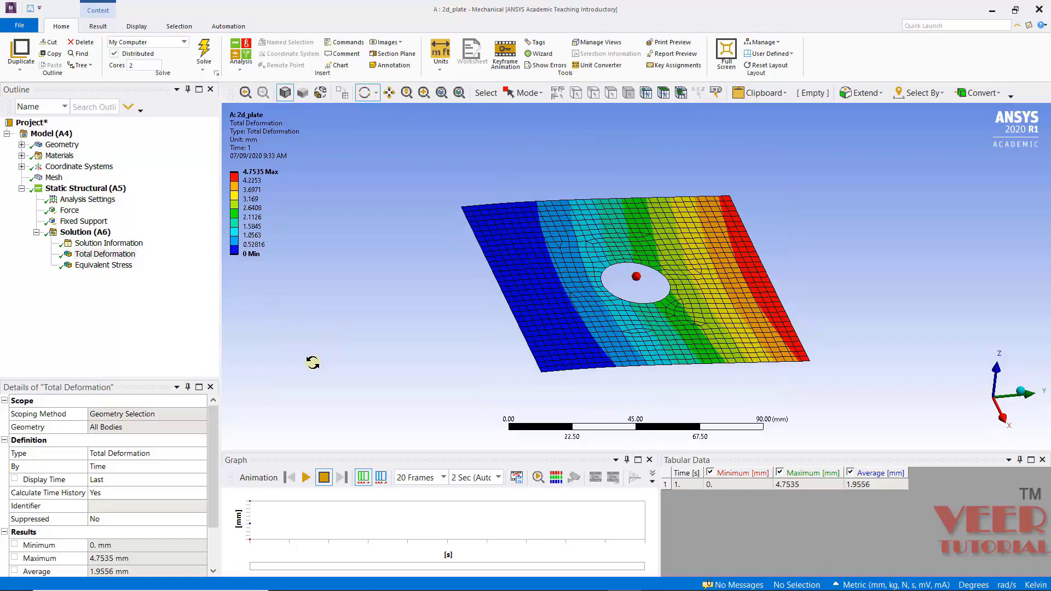
click(107, 266)
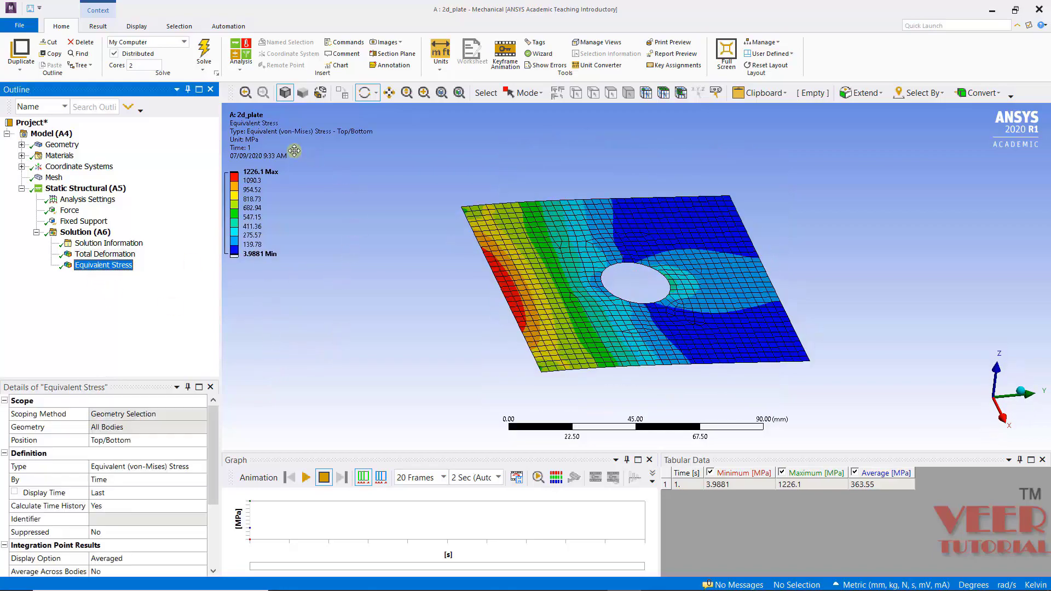
middle_drag(360, 307, 433, 259)
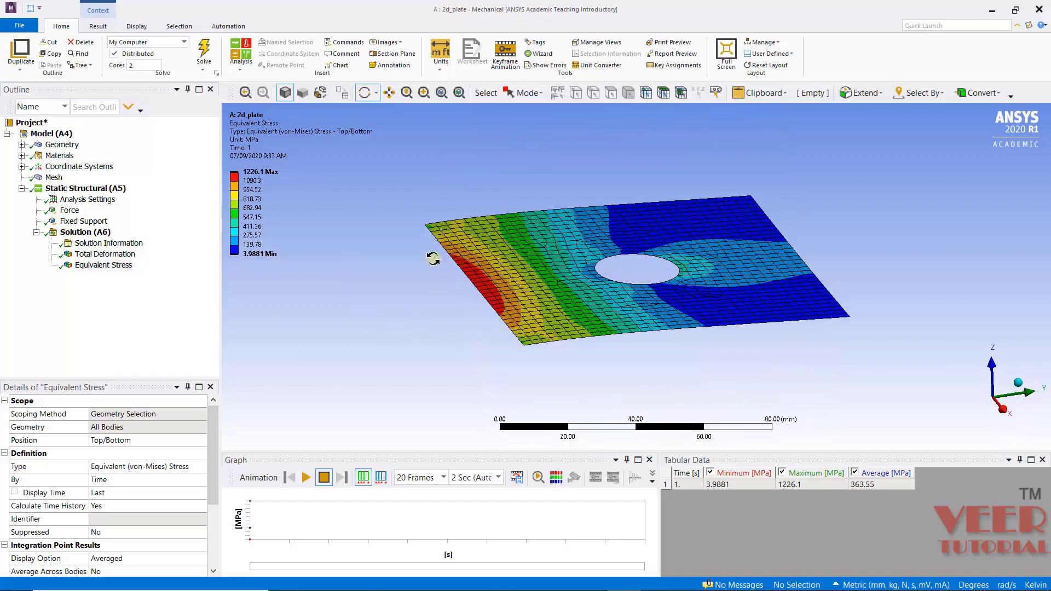
click(117, 255)
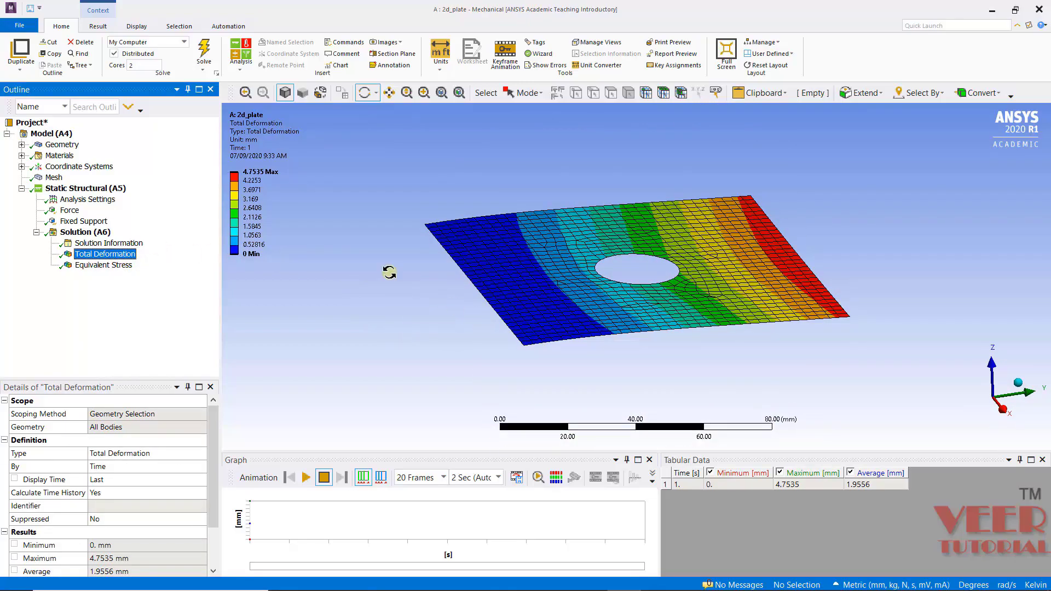
drag(390, 272, 370, 294)
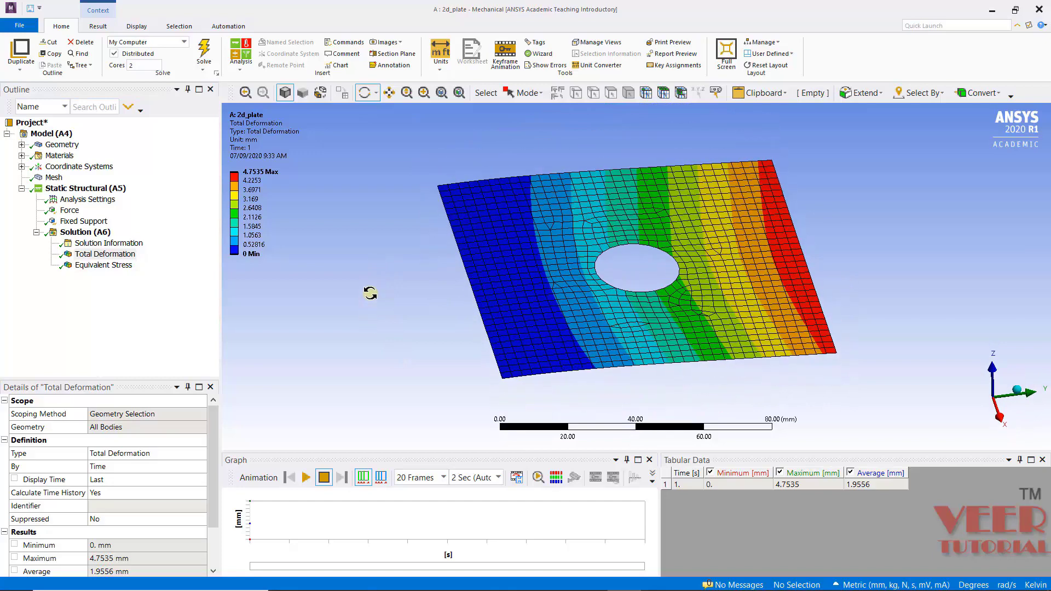
- Turn on the Thick Shells and Beams display and inspect the plate's deformation plot with its thickness shown
click(137, 27)
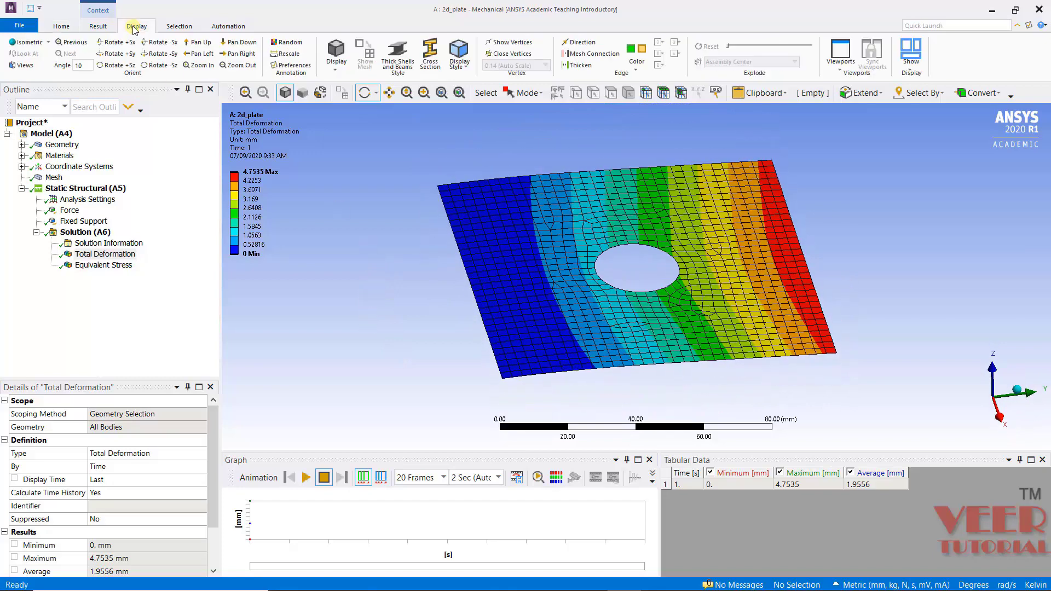
click(407, 66)
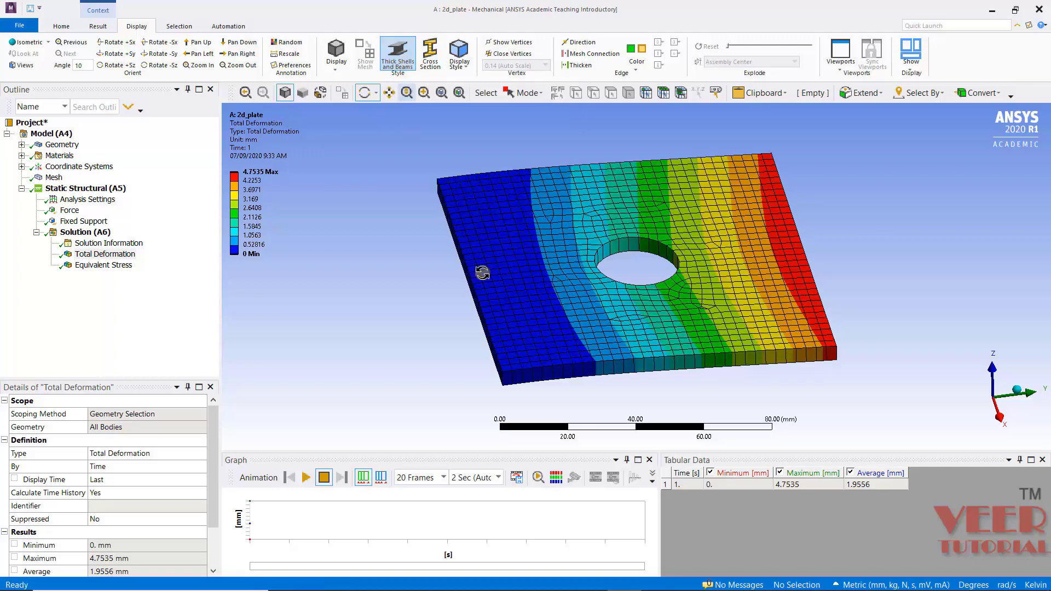
drag(482, 272, 482, 296)
scroll(529, 368, up, 5)
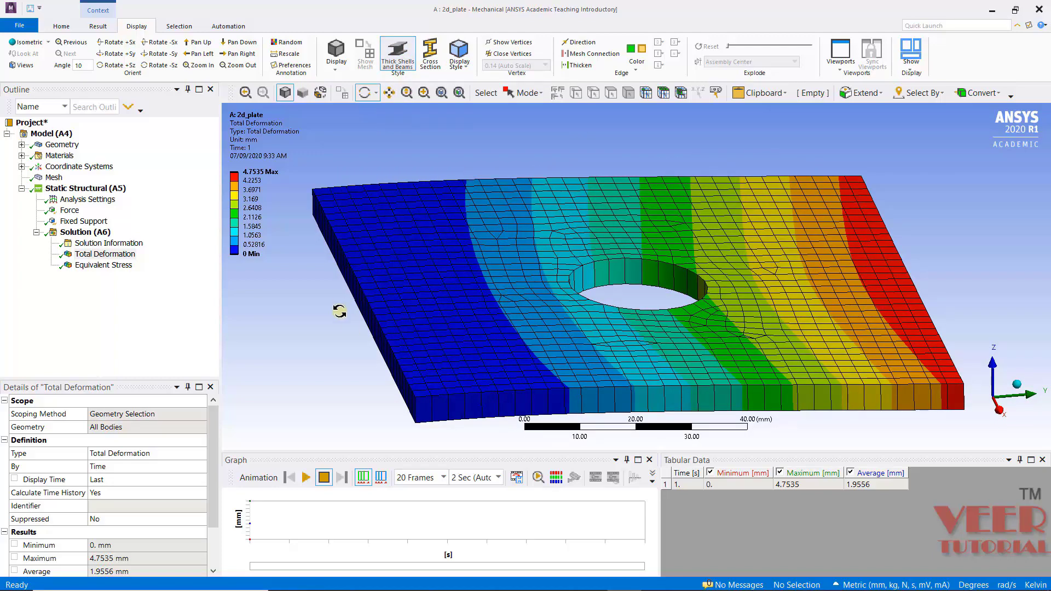
scroll(377, 337, down, 4)
scroll(481, 383, up, 4)
scroll(378, 439, down, 4)
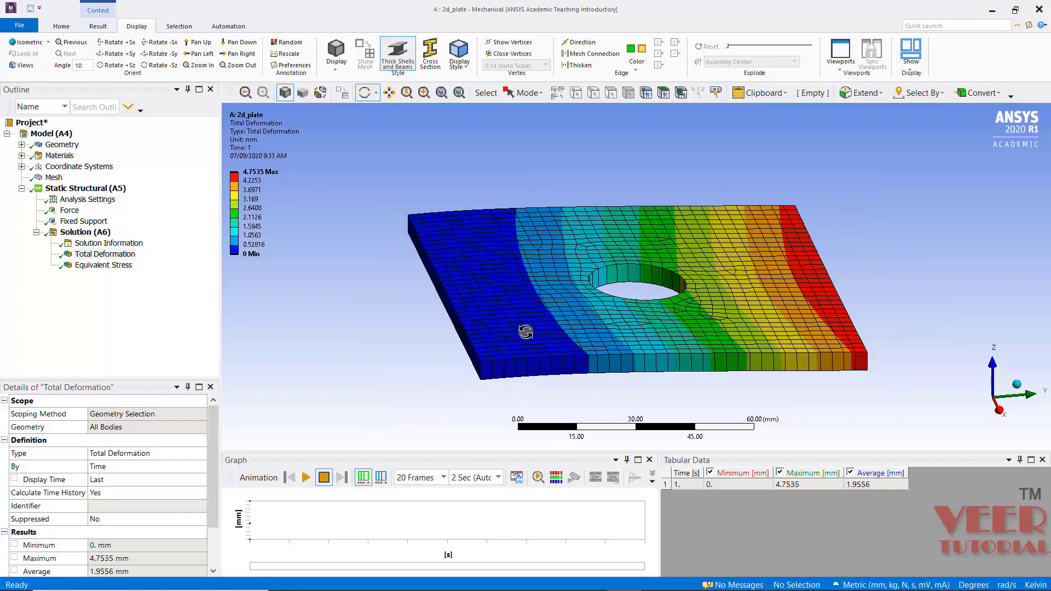
drag(526, 332, 455, 305)
- Animate the total deformation result and turn off the Thick Shells and Beams display to view the plate as a surface
click(307, 478)
click(400, 56)
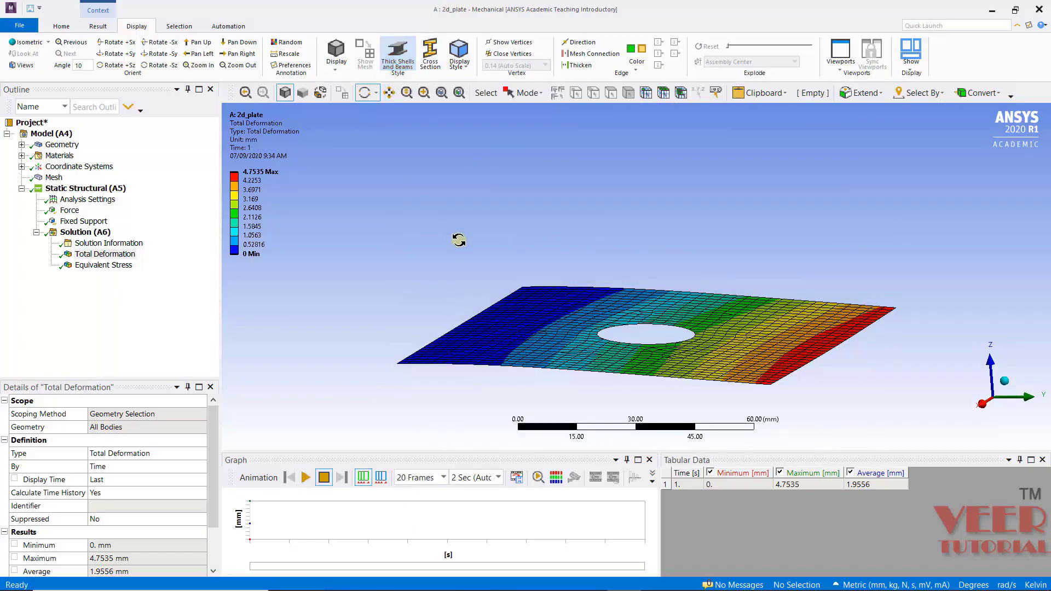
mouse_move(459, 240)
mouse_down()
mouse_move(418, 284)
mouse_move(429, 171)
mouse_move(403, 242)
mouse_move(449, 251)
mouse_up()
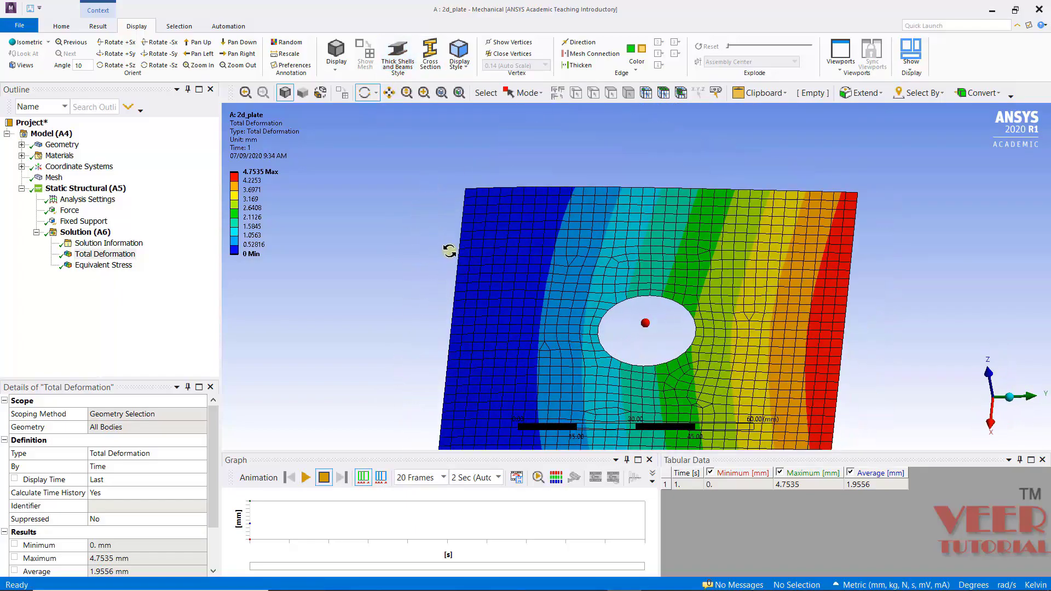
scroll(458, 240, down, 3)
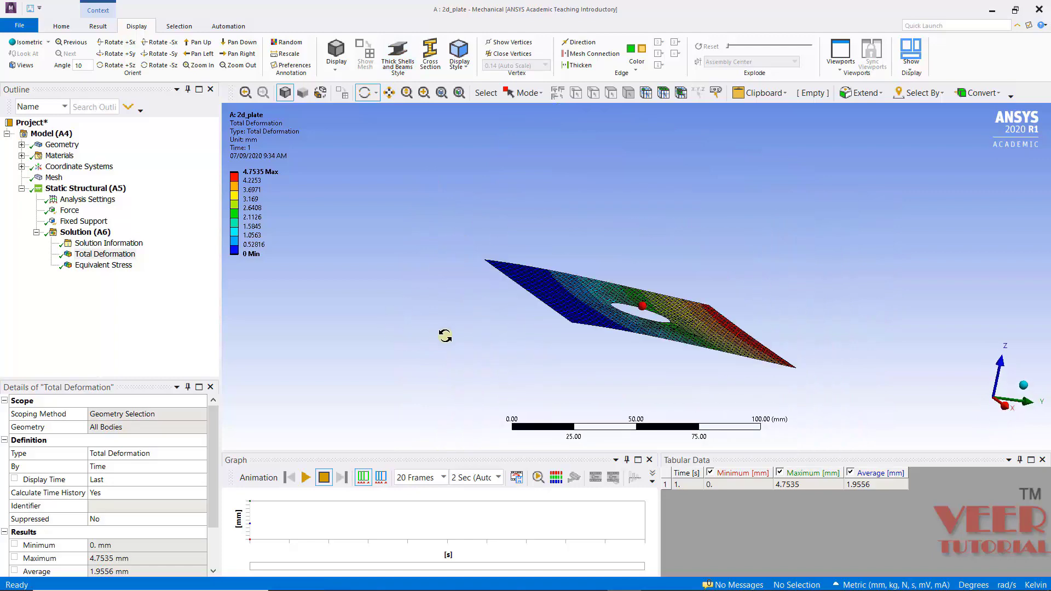